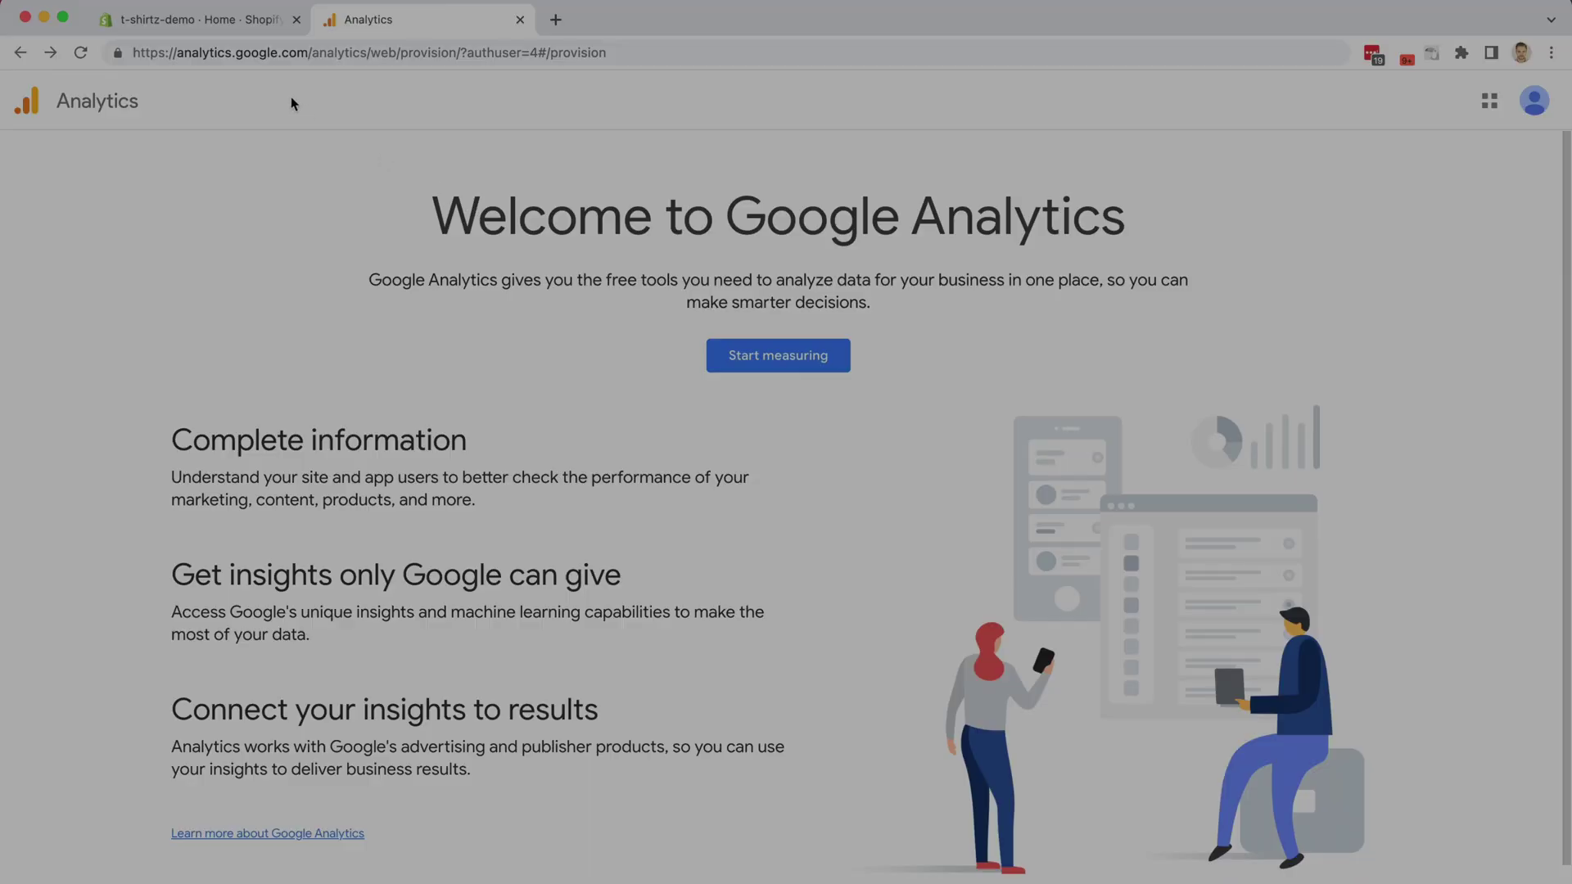
- Select part of the web address on the Google Analytics welcome page
drag(175, 52, 308, 54)
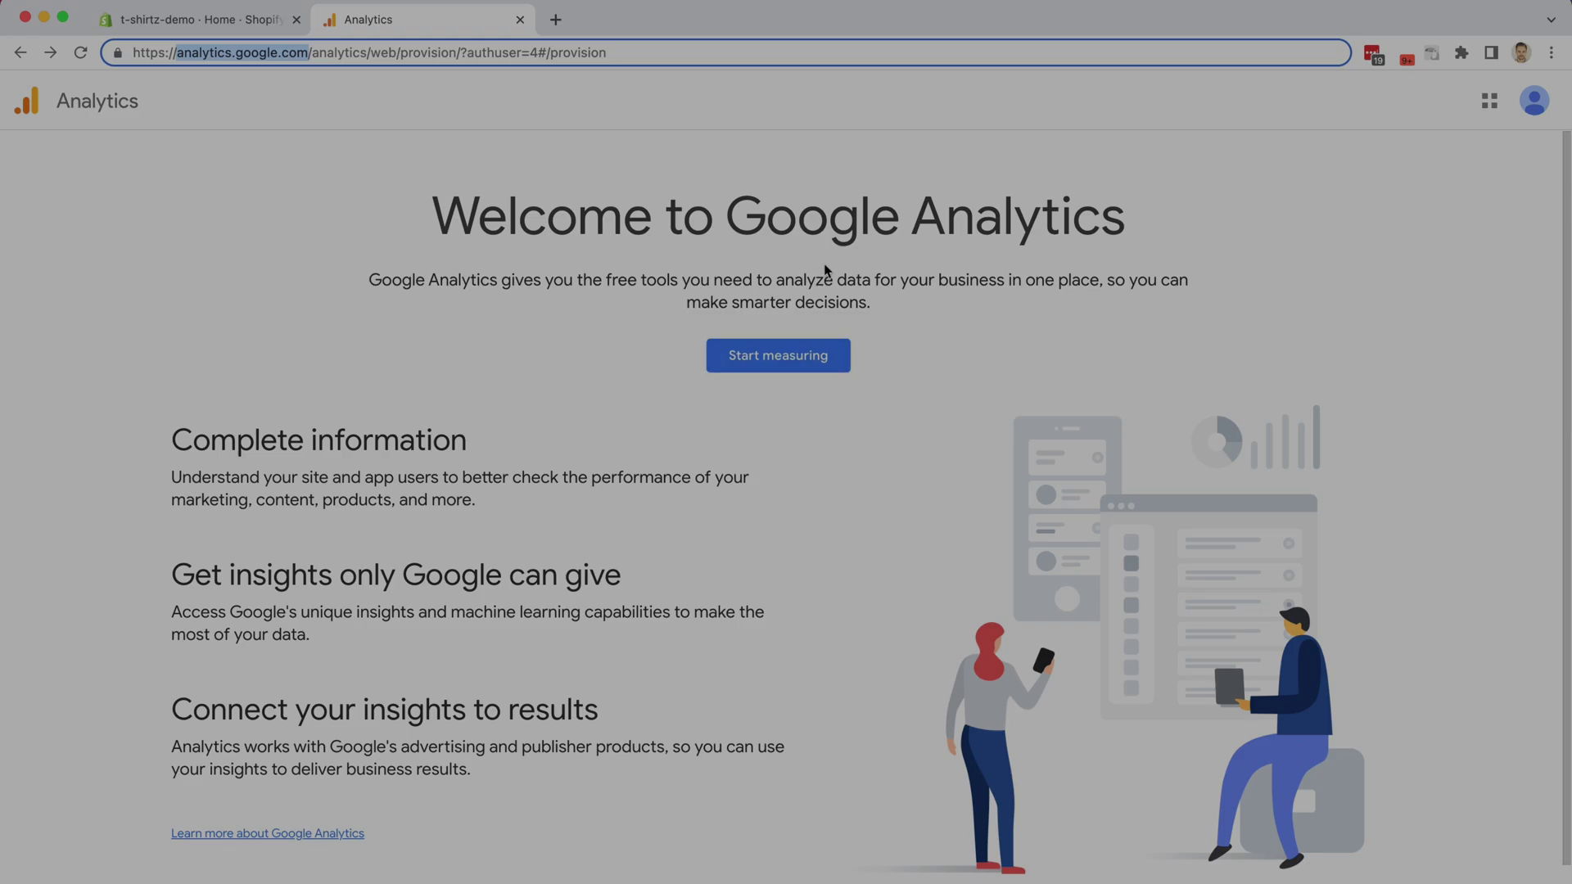
- Start a new account named t-shirt-demo and scroll past the default data sharing settings
click(786, 366)
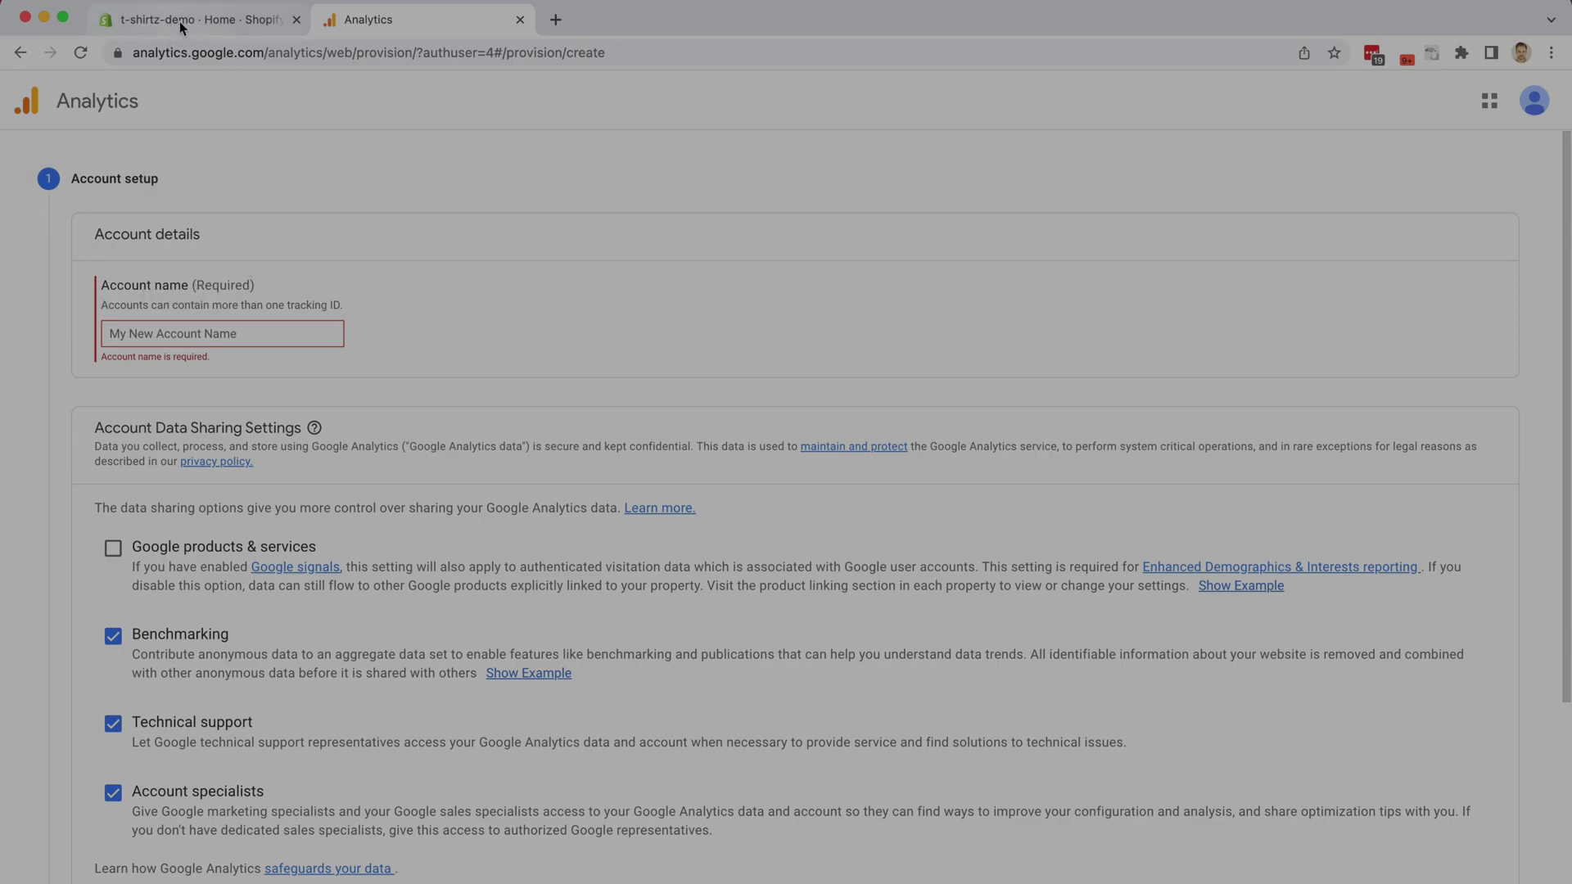
click(213, 333)
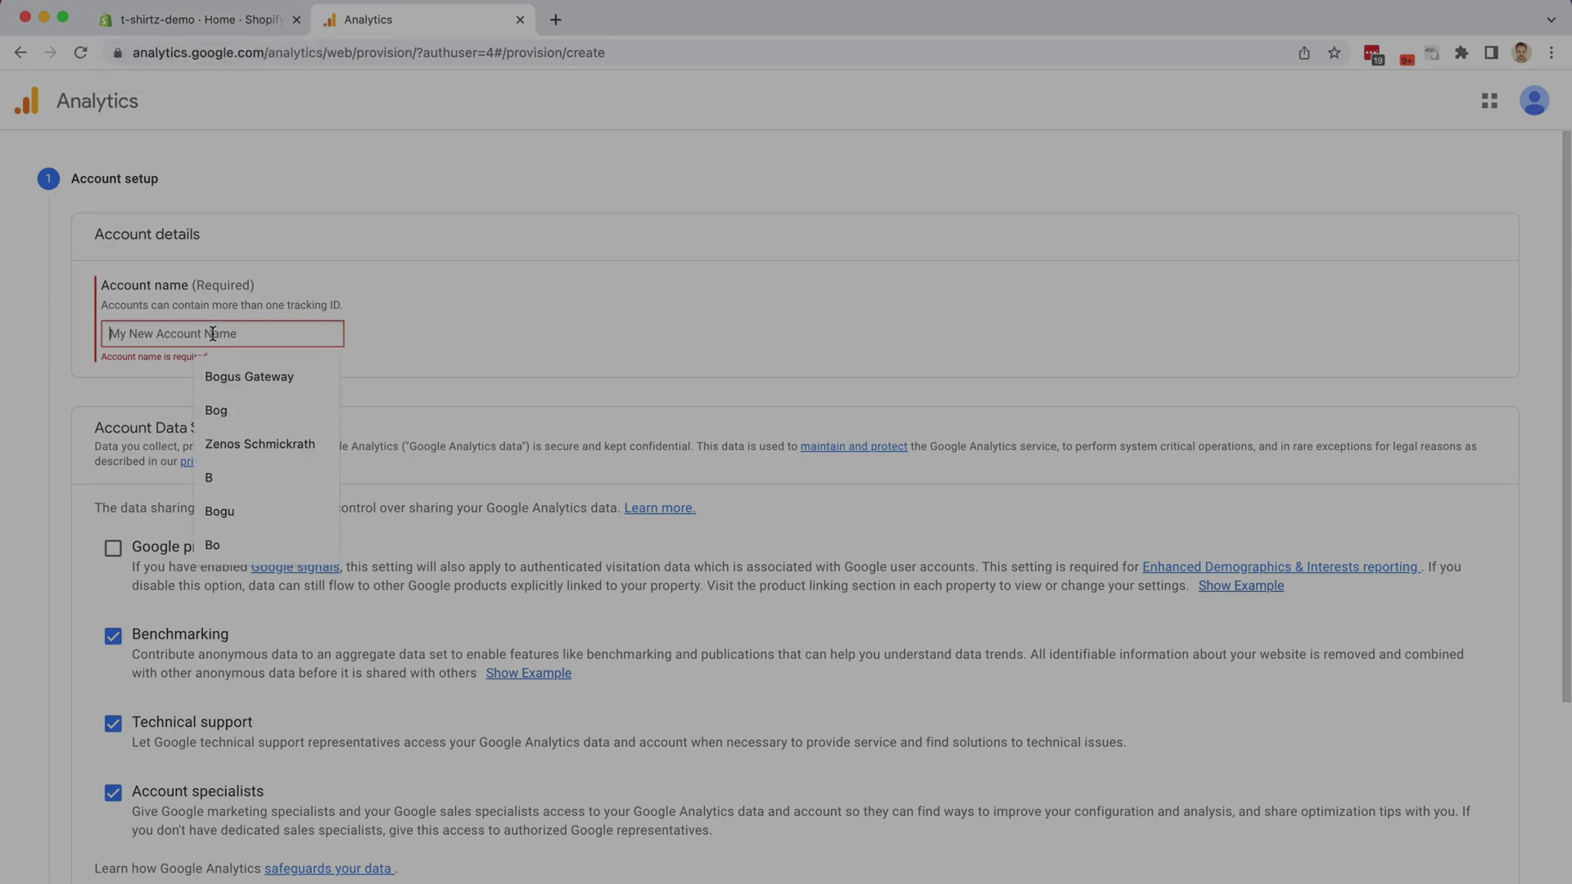
text(t-shirt-demo)
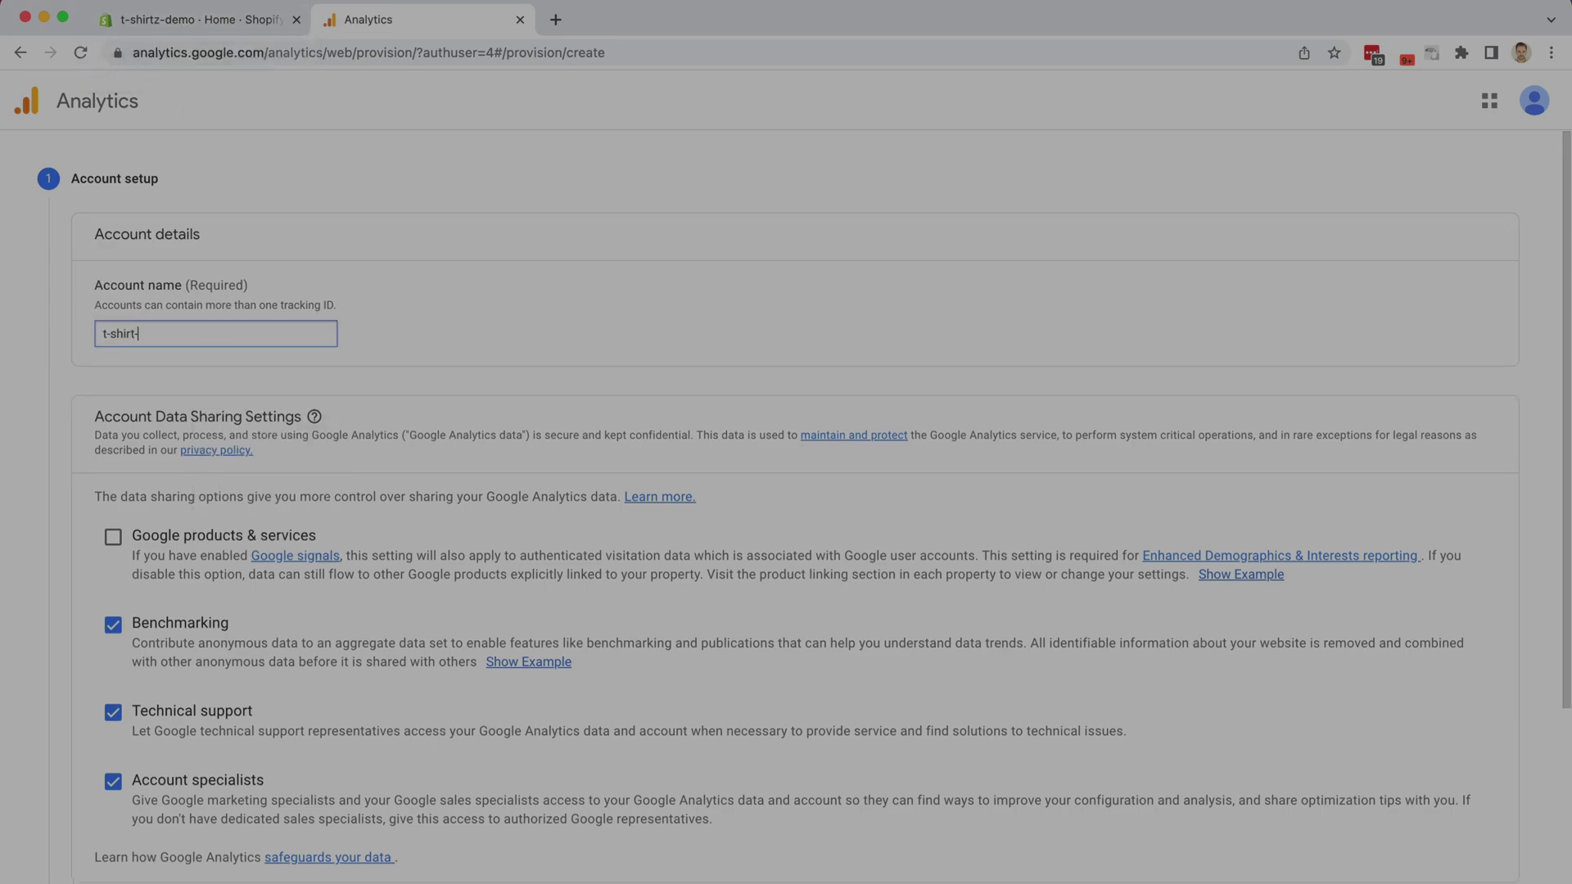
click(414, 381)
scroll(415, 380, down, 3)
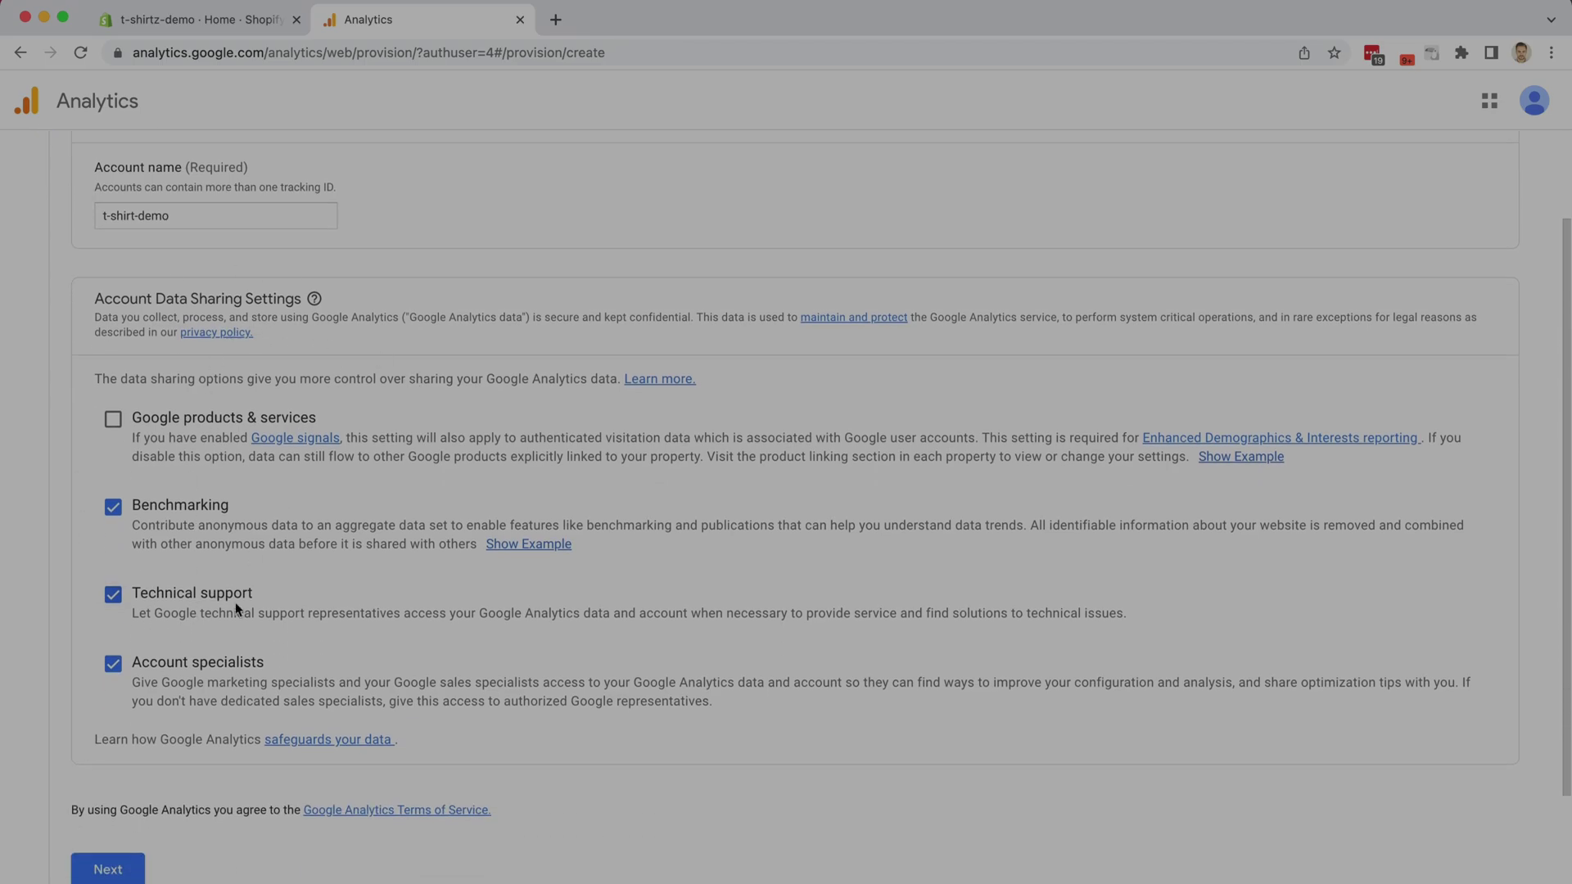
scroll(170, 685, down, 1)
scroll(170, 684, down, 1)
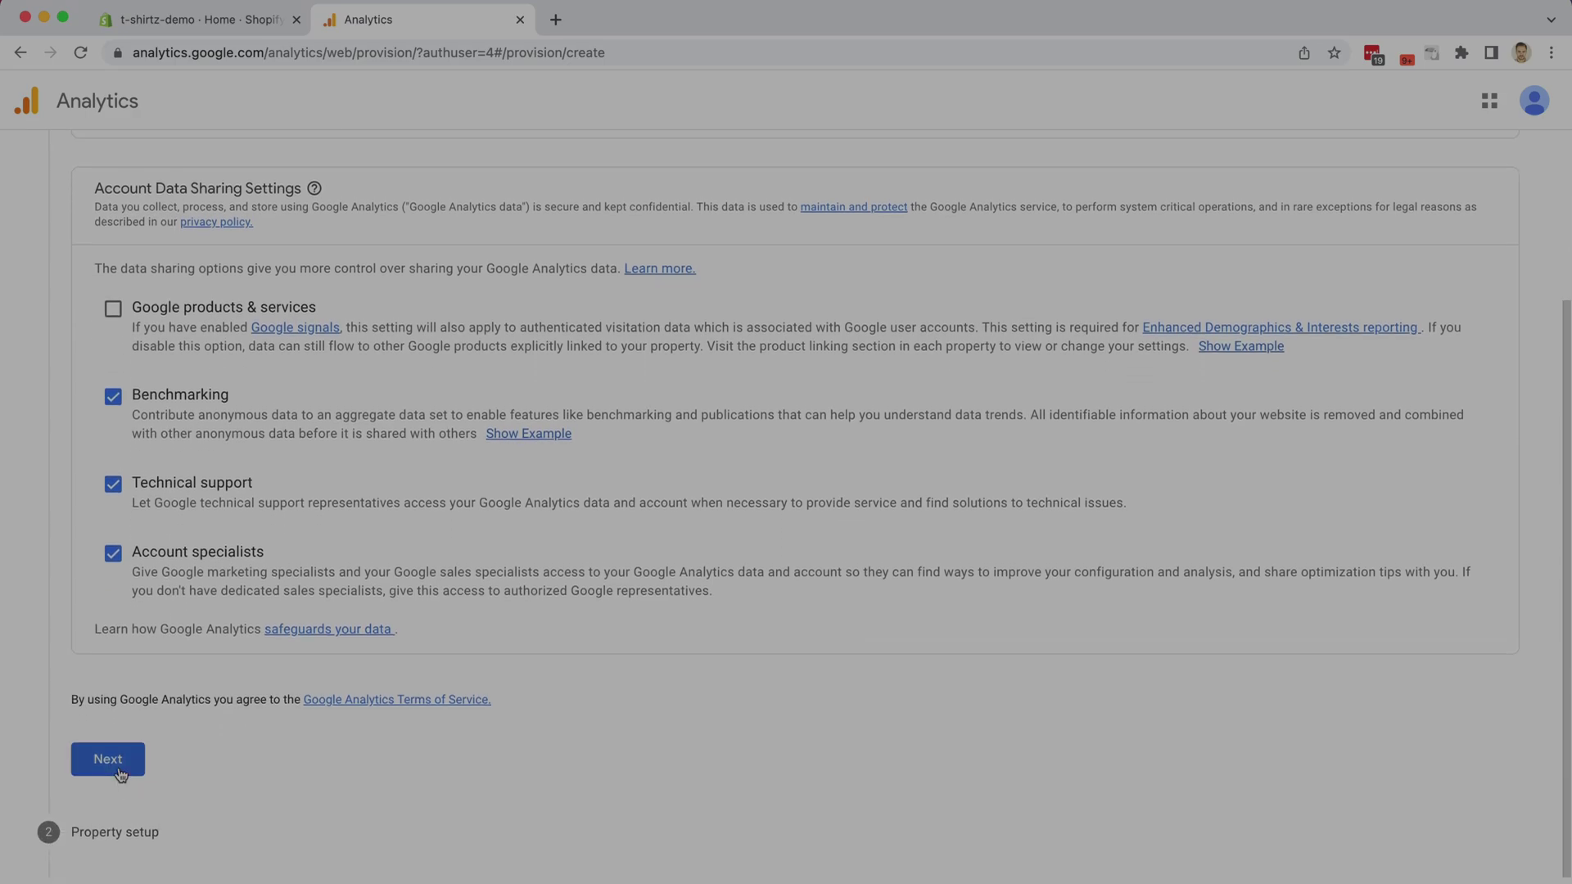
- Continue to property setup and name the property t-shirt-demo1
click(107, 756)
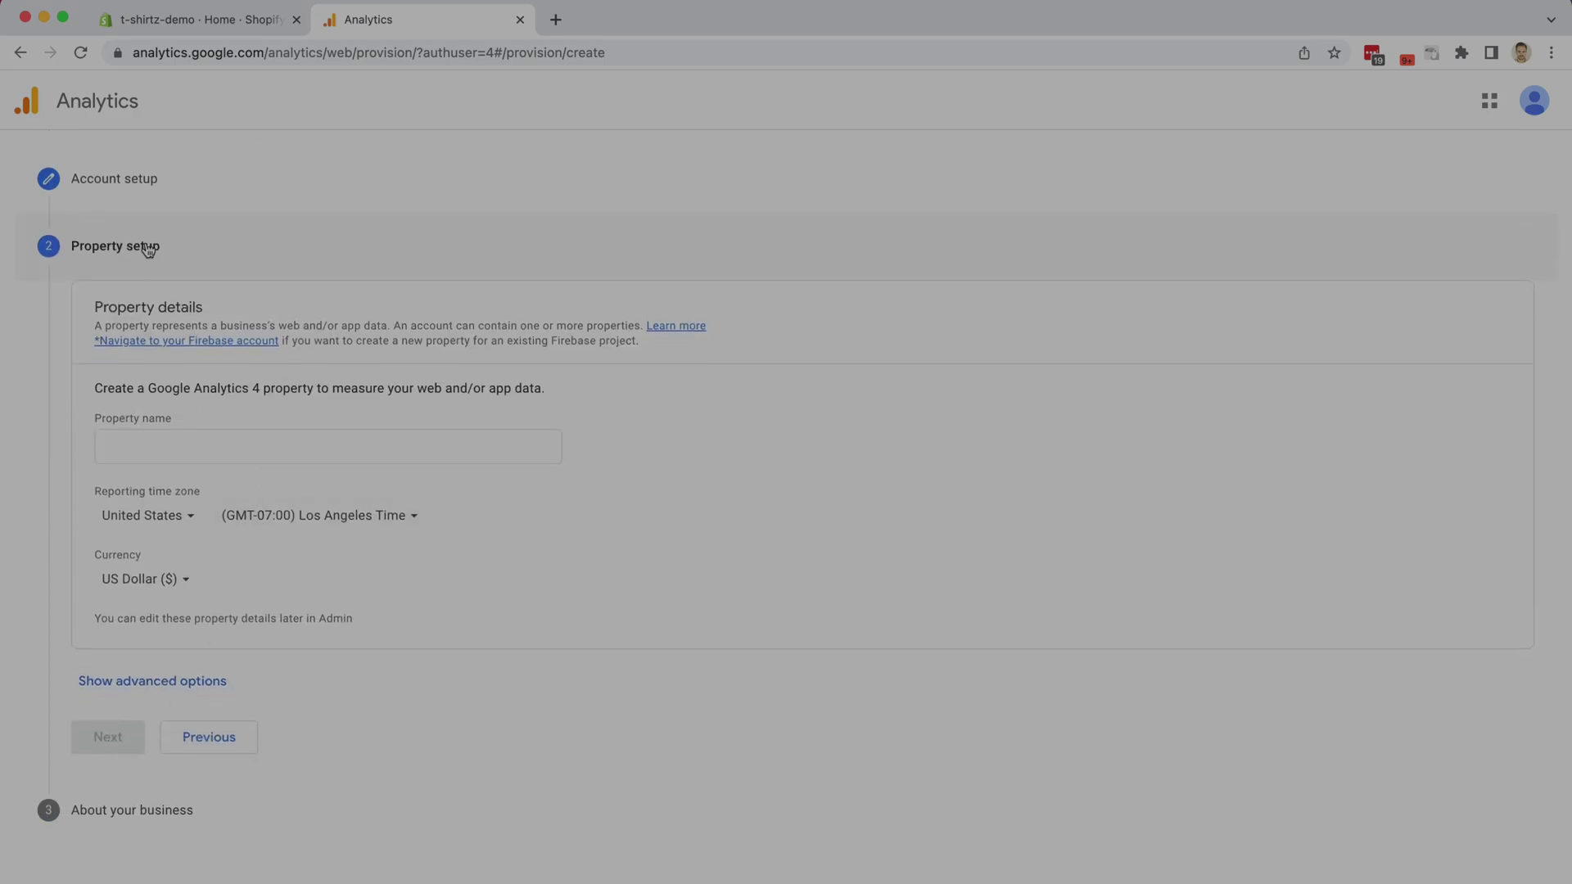
click(196, 449)
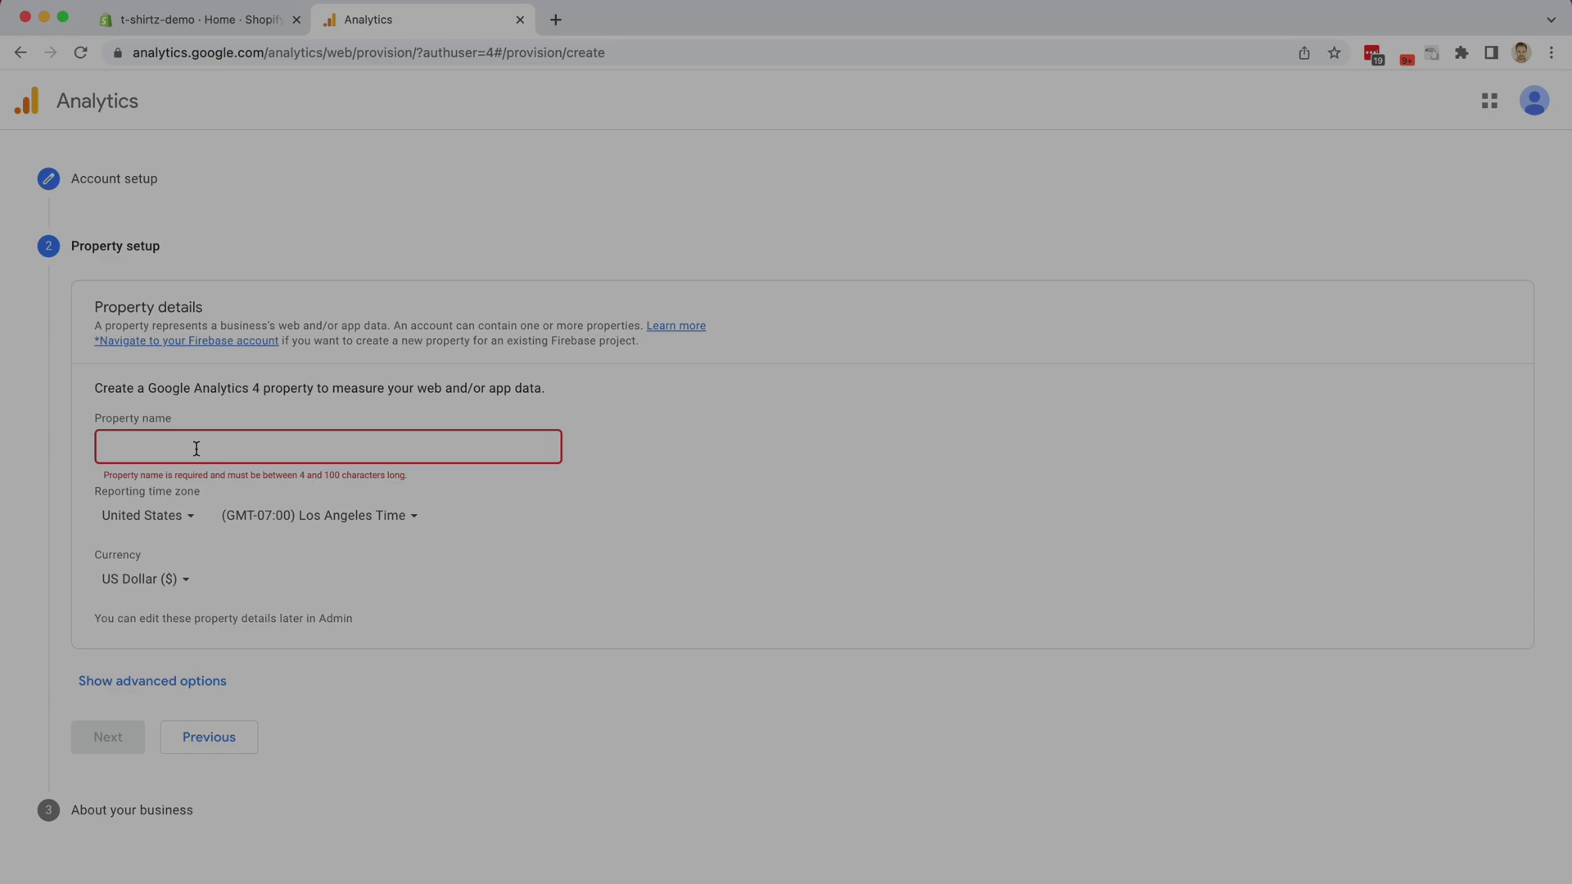
text(t-shirt-demo1)
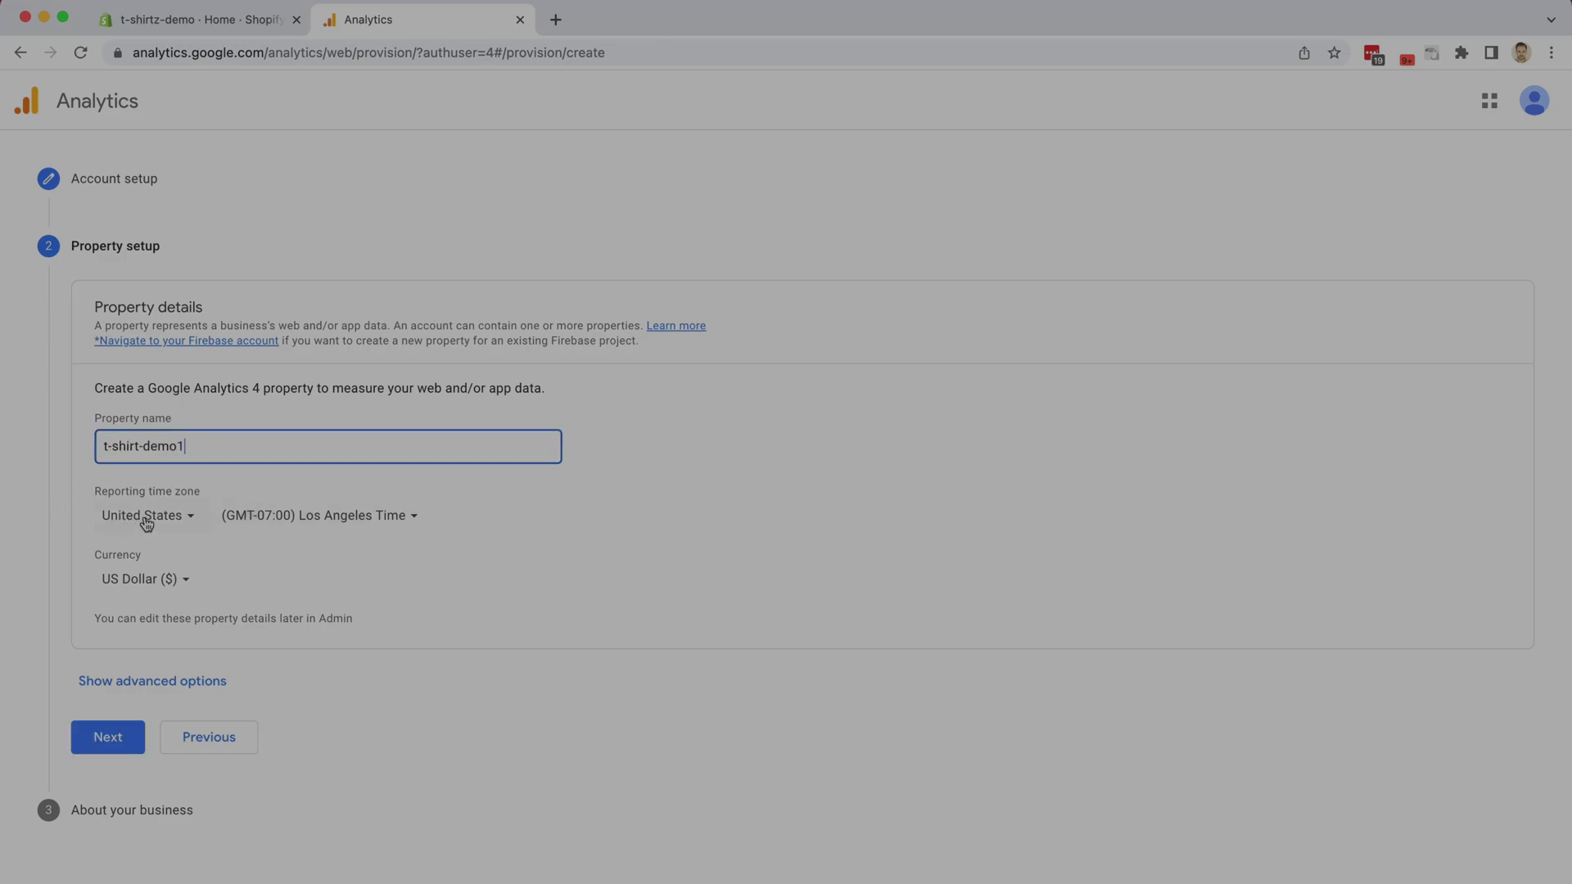
- Set Singapore as the time zone and Singapore Dollar as currency, and show advanced options
click(177, 525)
text(sing)
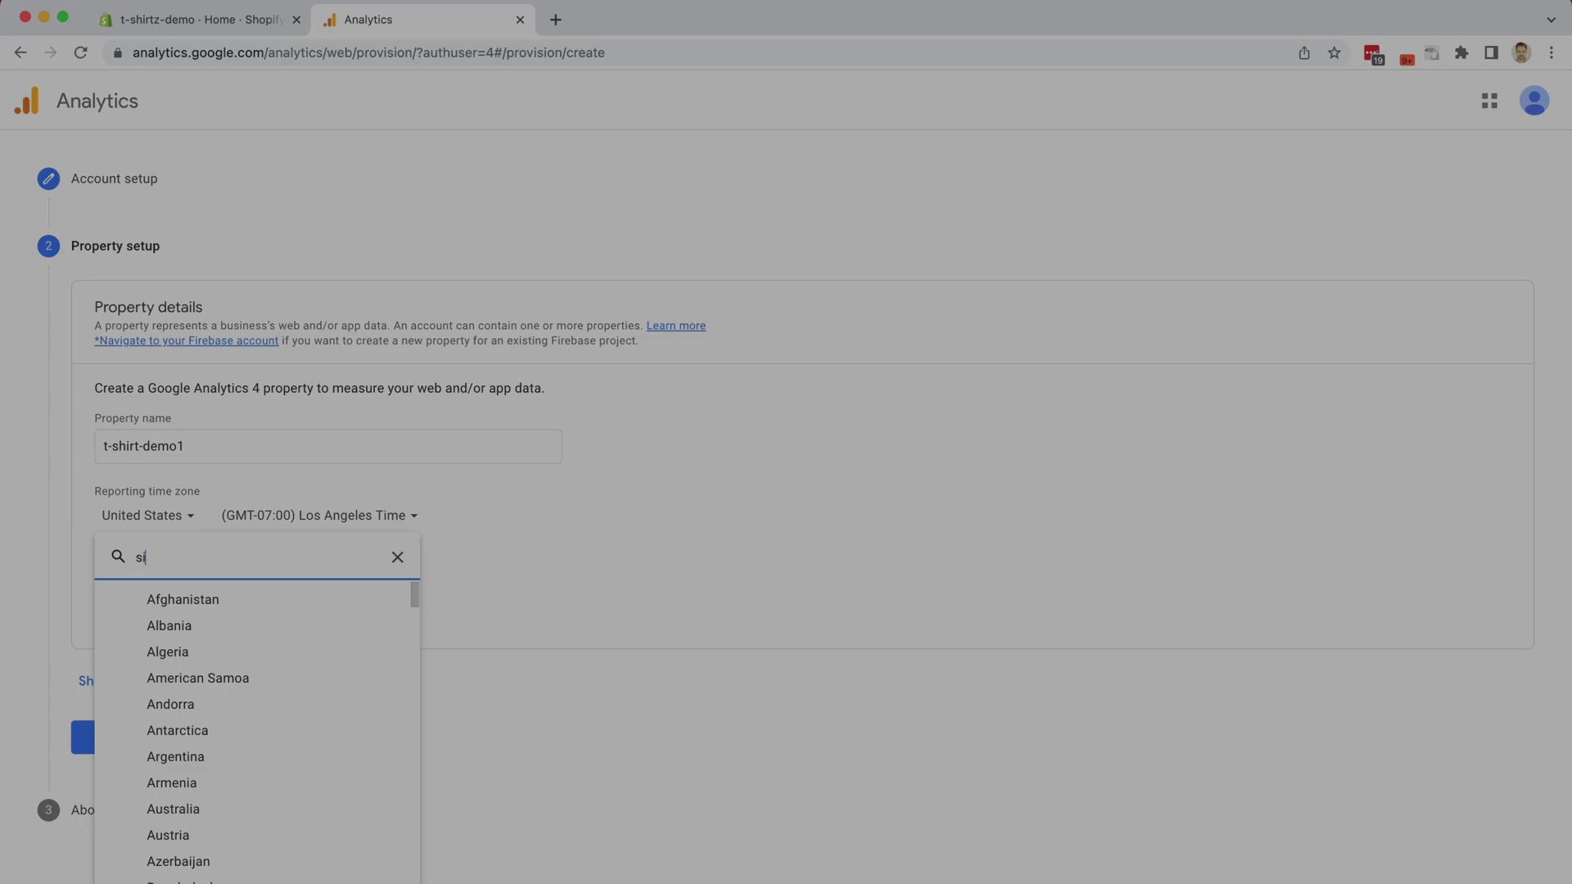
click(199, 606)
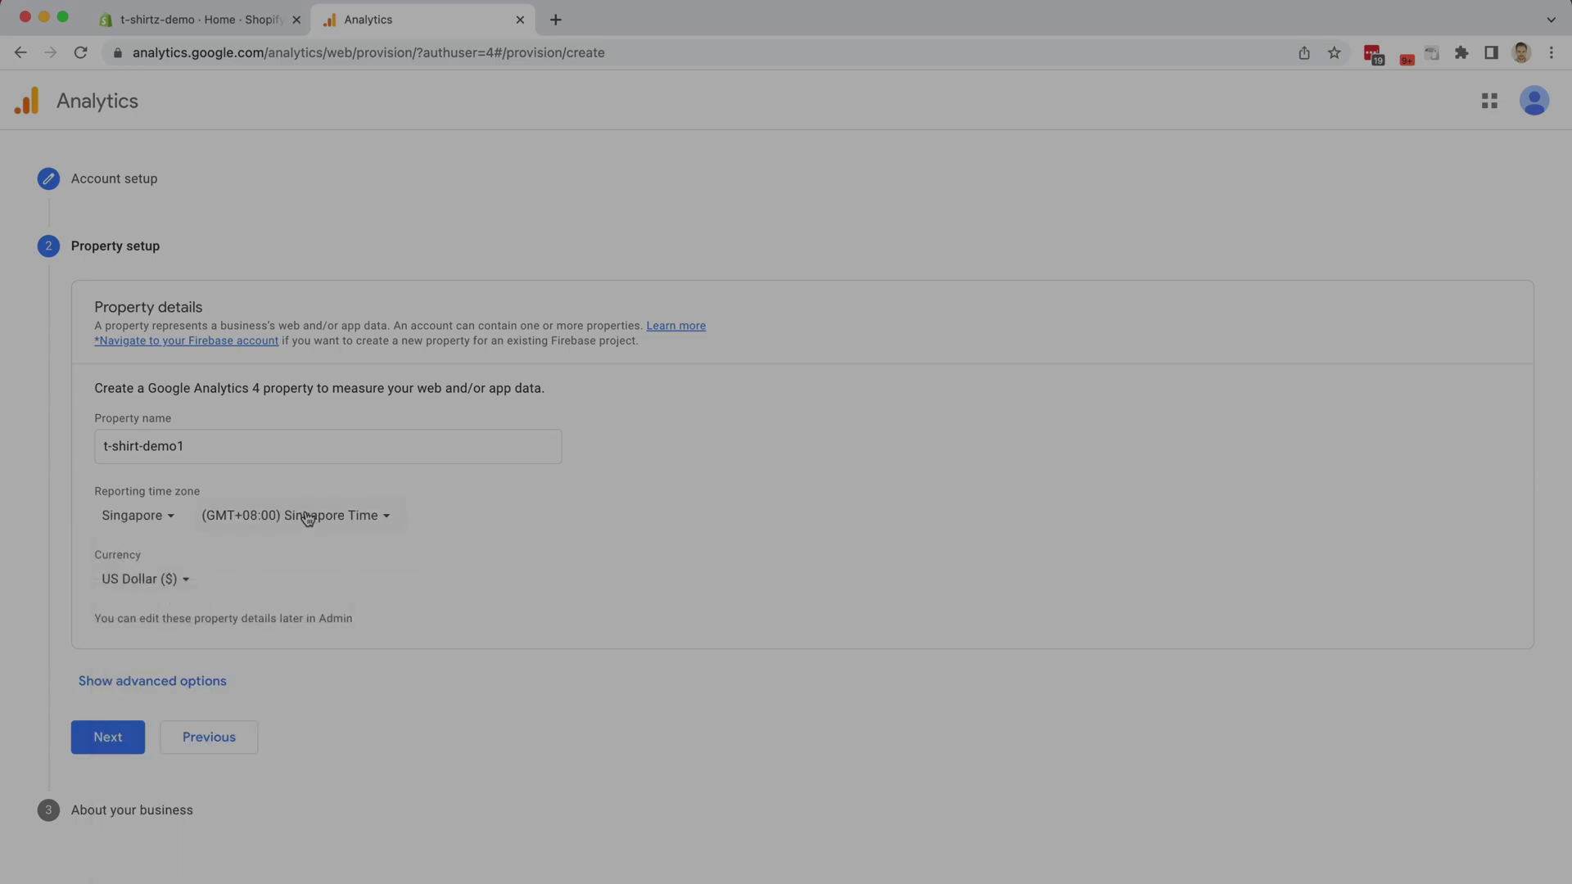
click(172, 581)
text(sing)
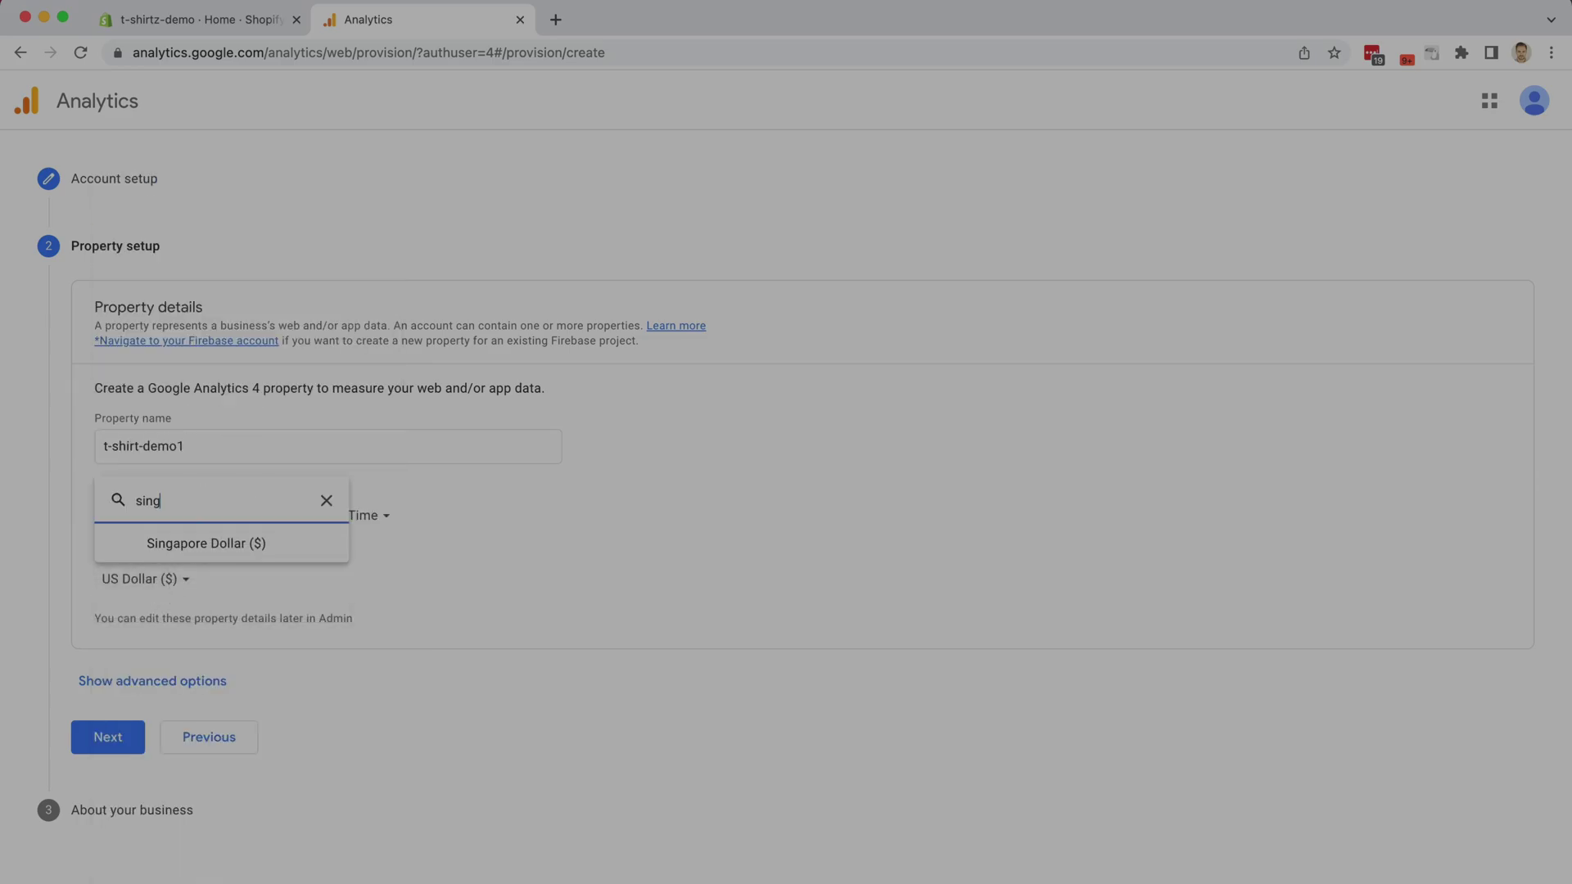
click(169, 545)
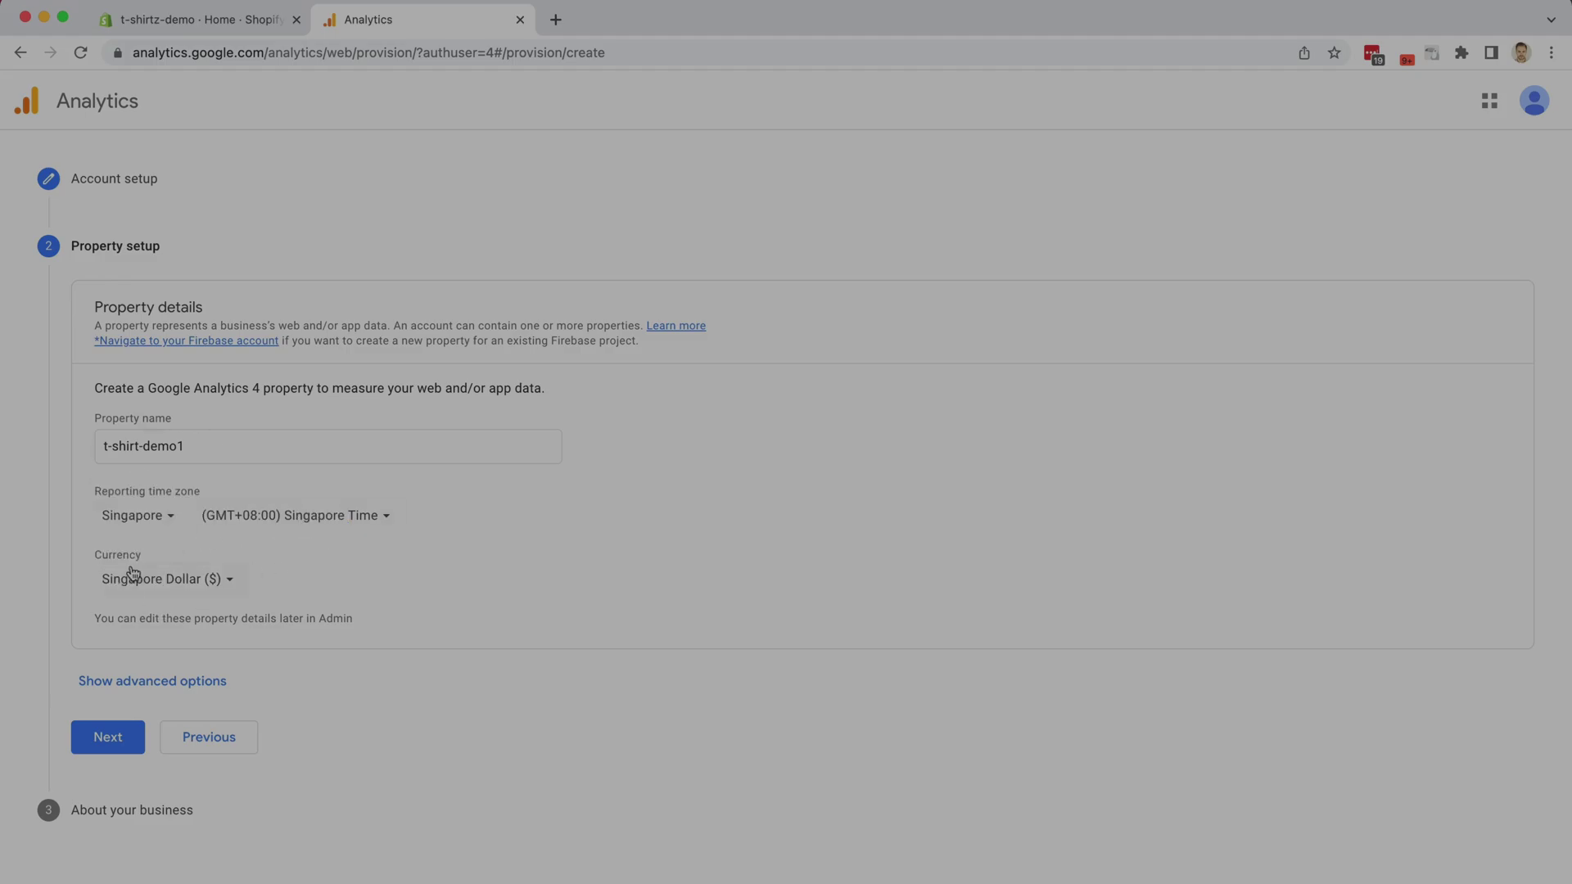
click(157, 685)
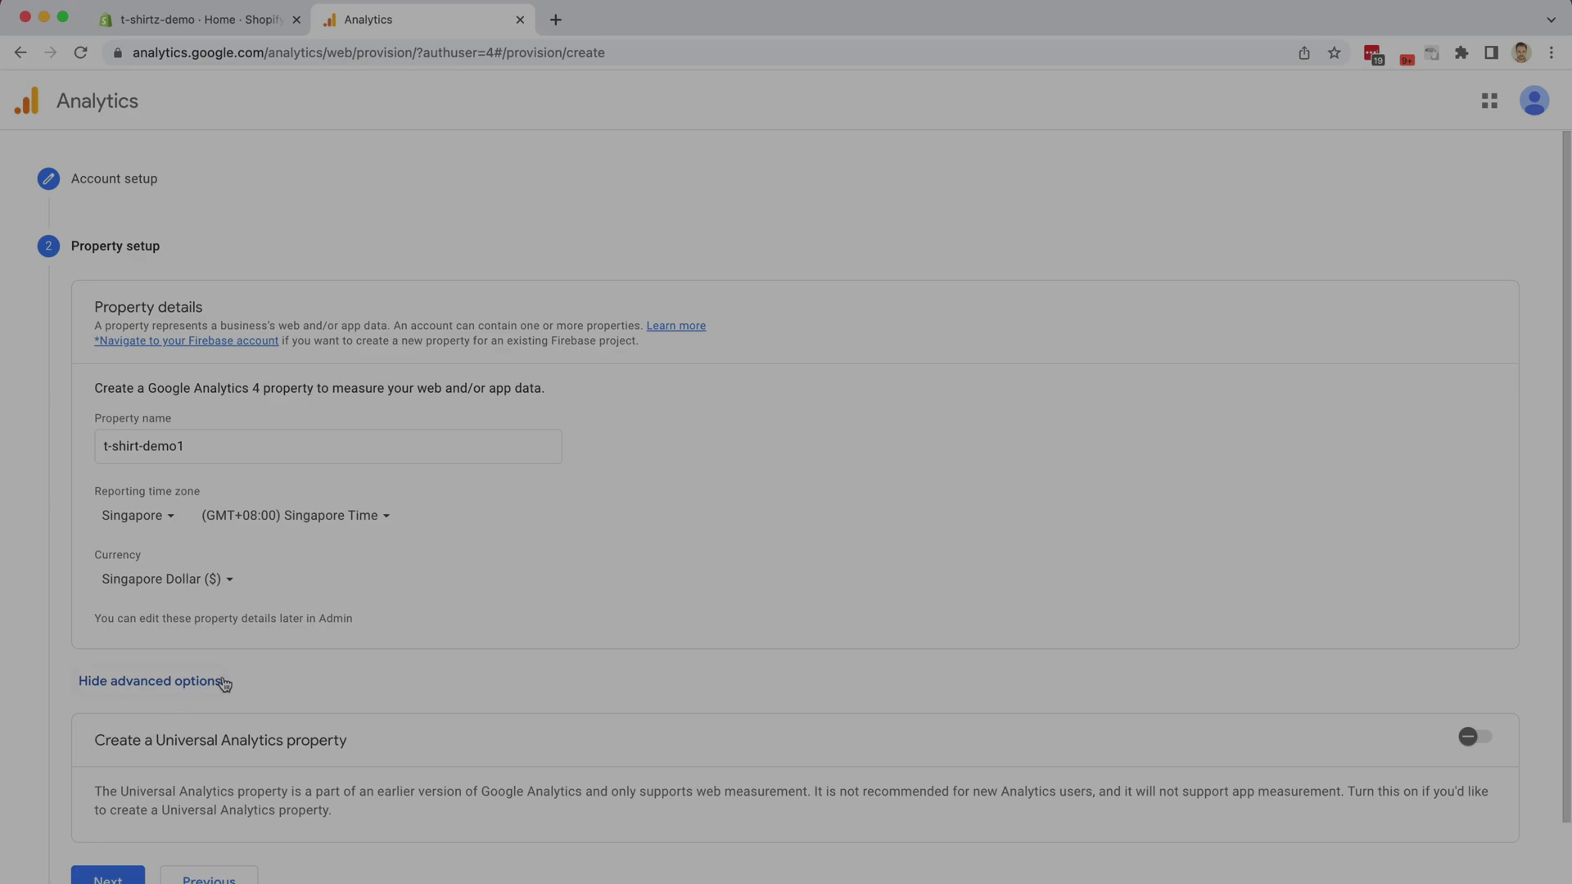
- Choose Shopping industry, Small size, and engagement, site optimization and online sales goals
click(122, 880)
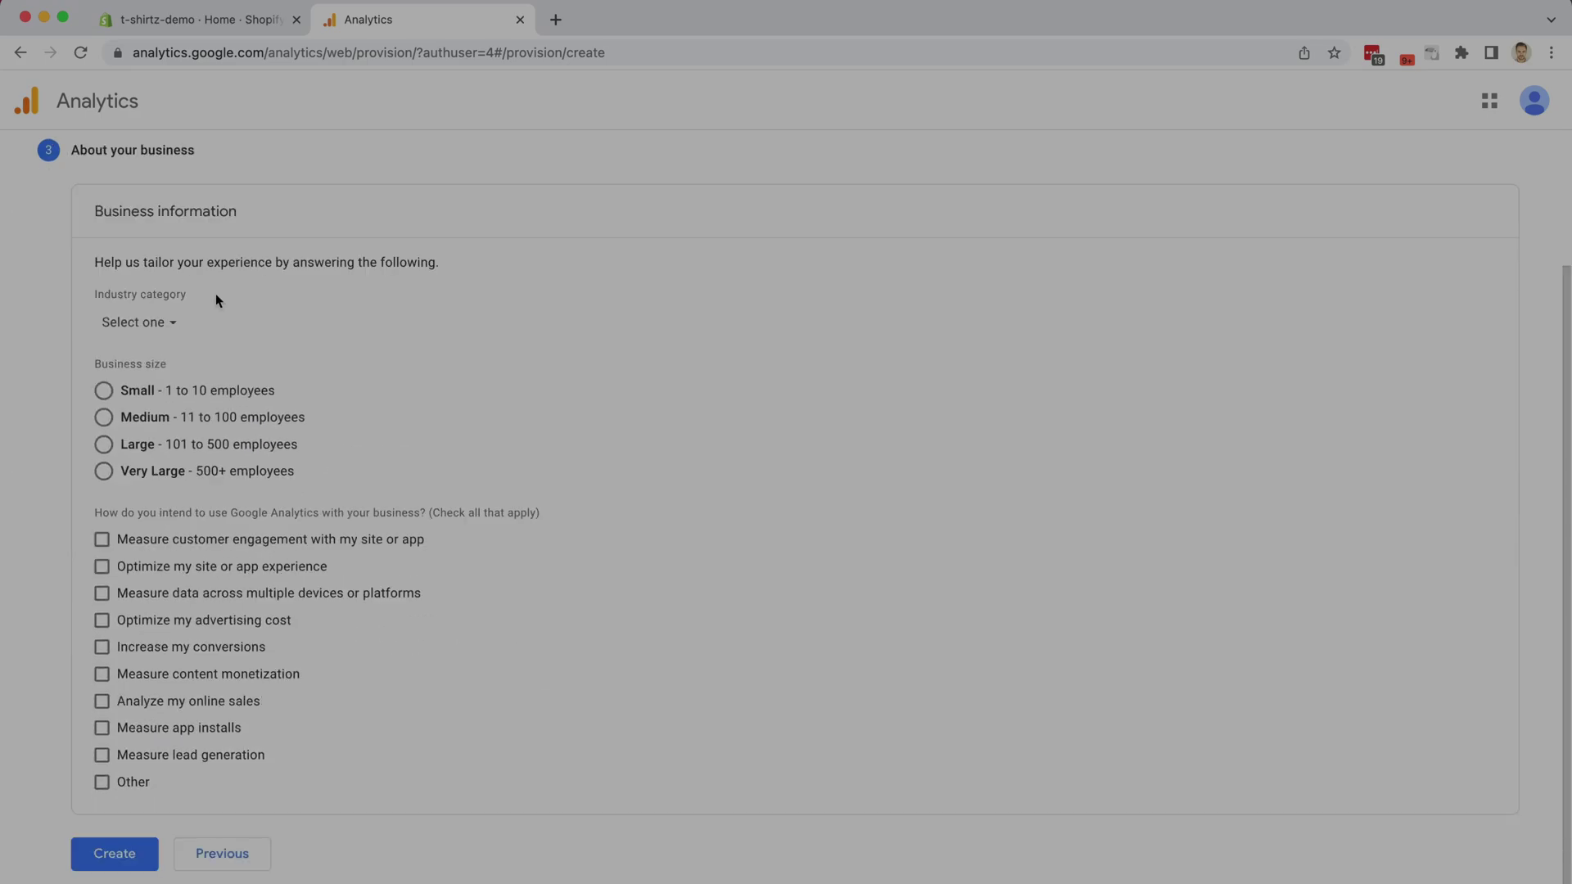
click(155, 324)
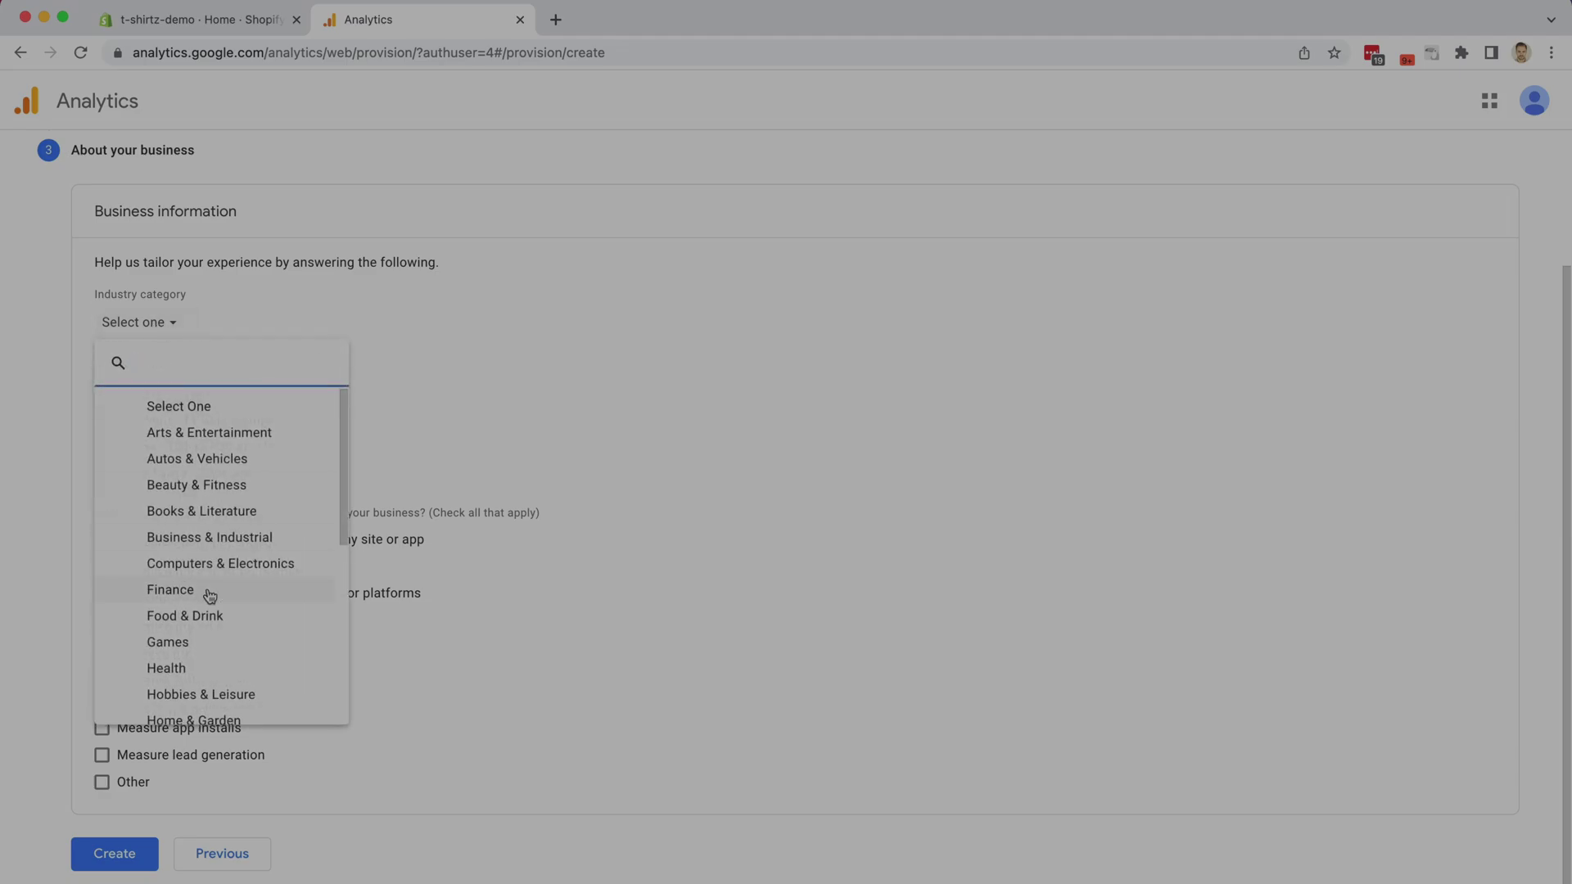
scroll(205, 590, down, 5)
click(199, 629)
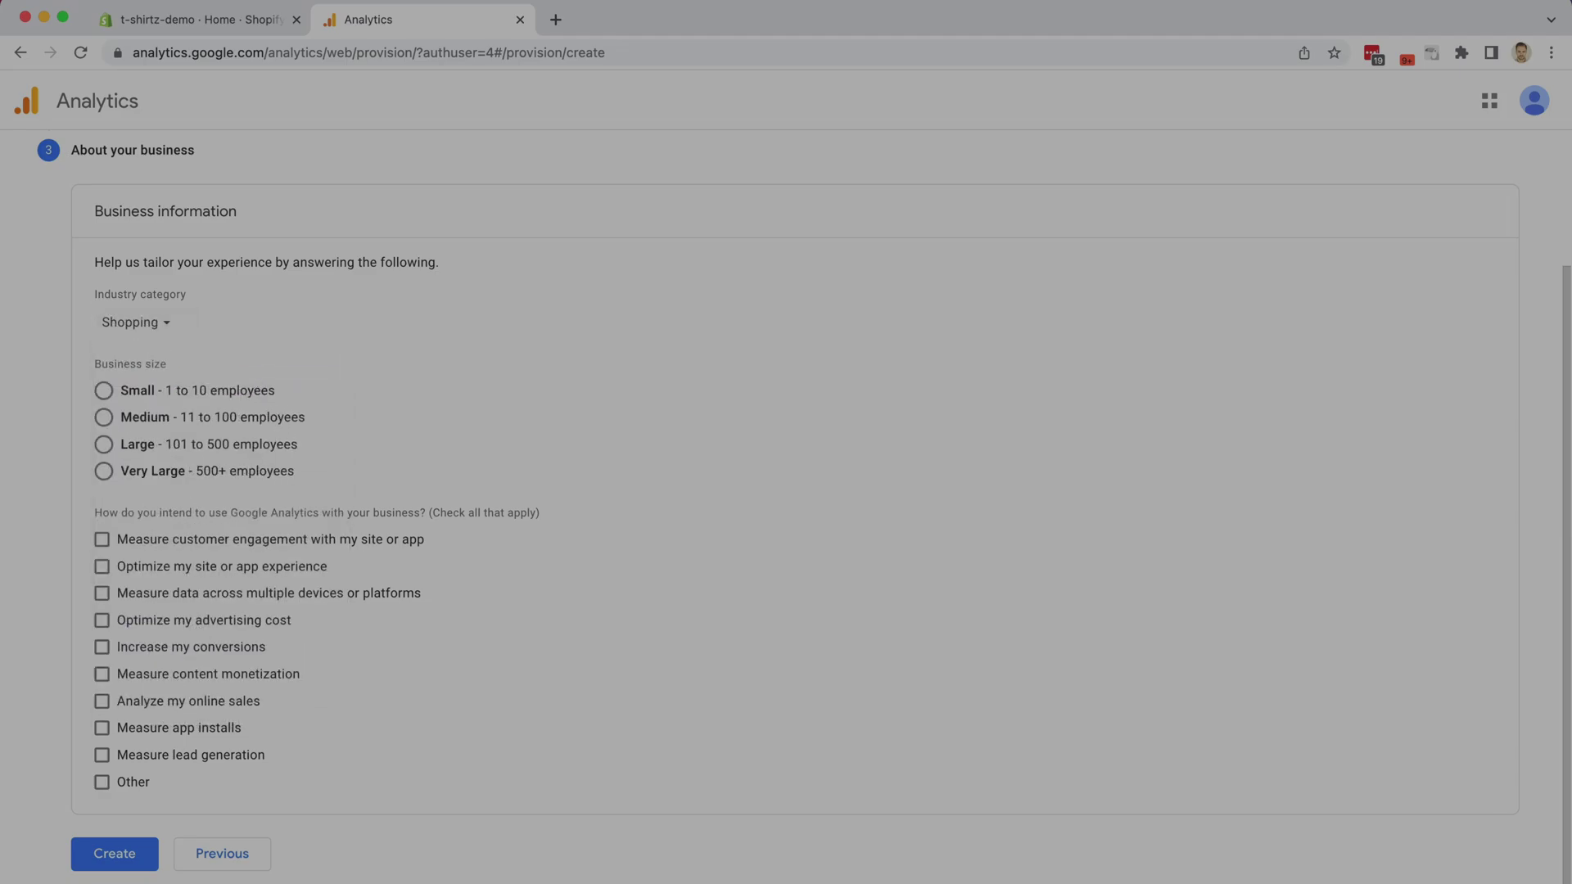
click(105, 390)
click(101, 540)
click(103, 568)
click(102, 703)
- Create the account, agree to the Data Processing Terms, and accept the Singapore terms
click(124, 857)
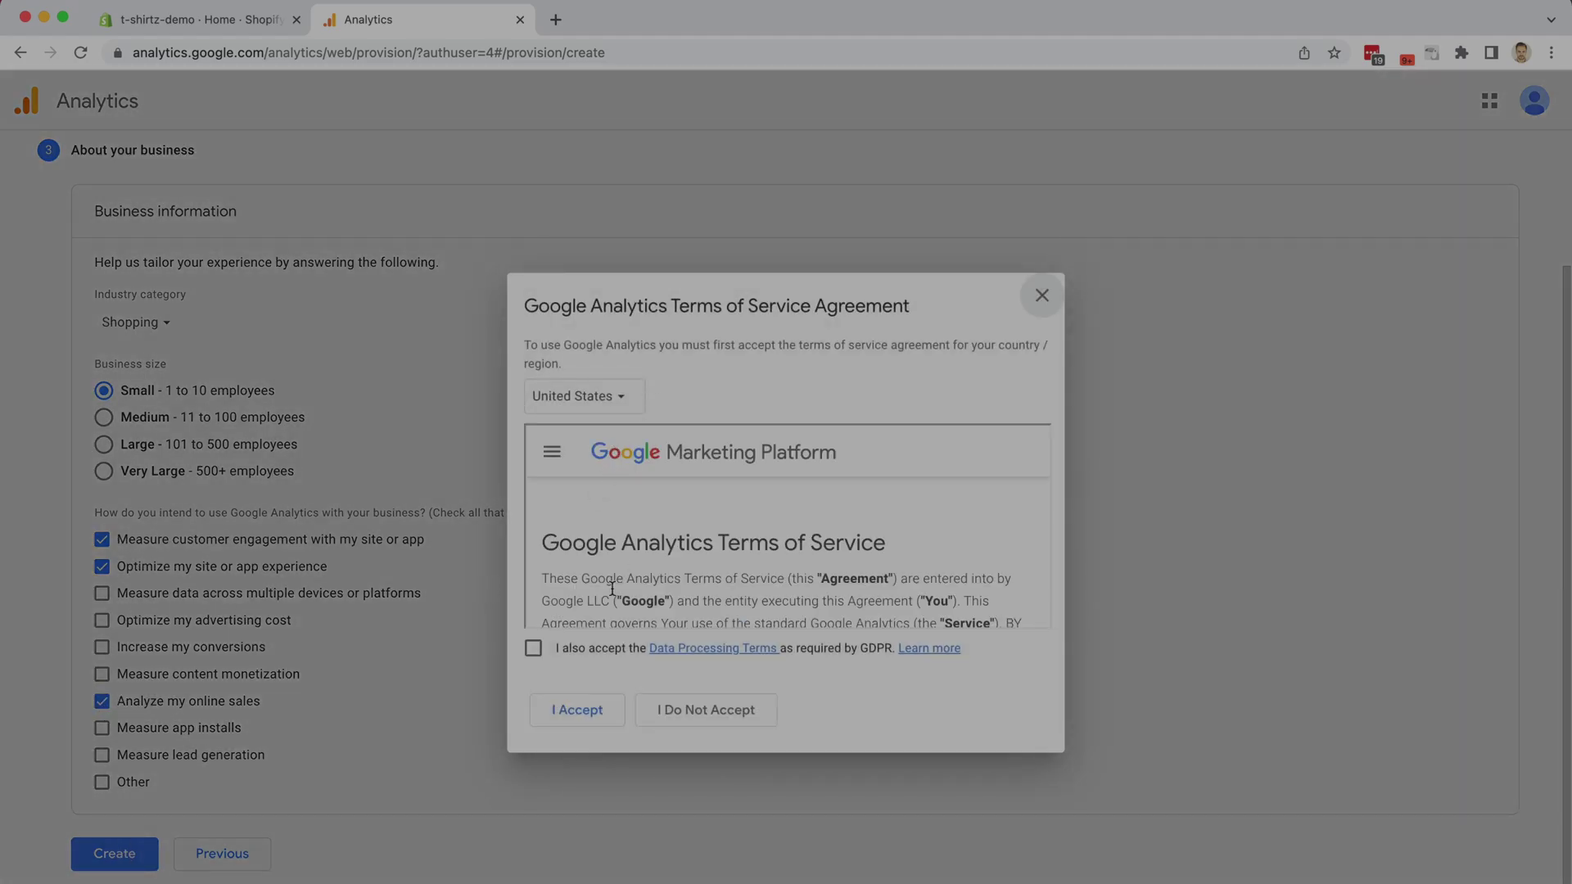
click(533, 649)
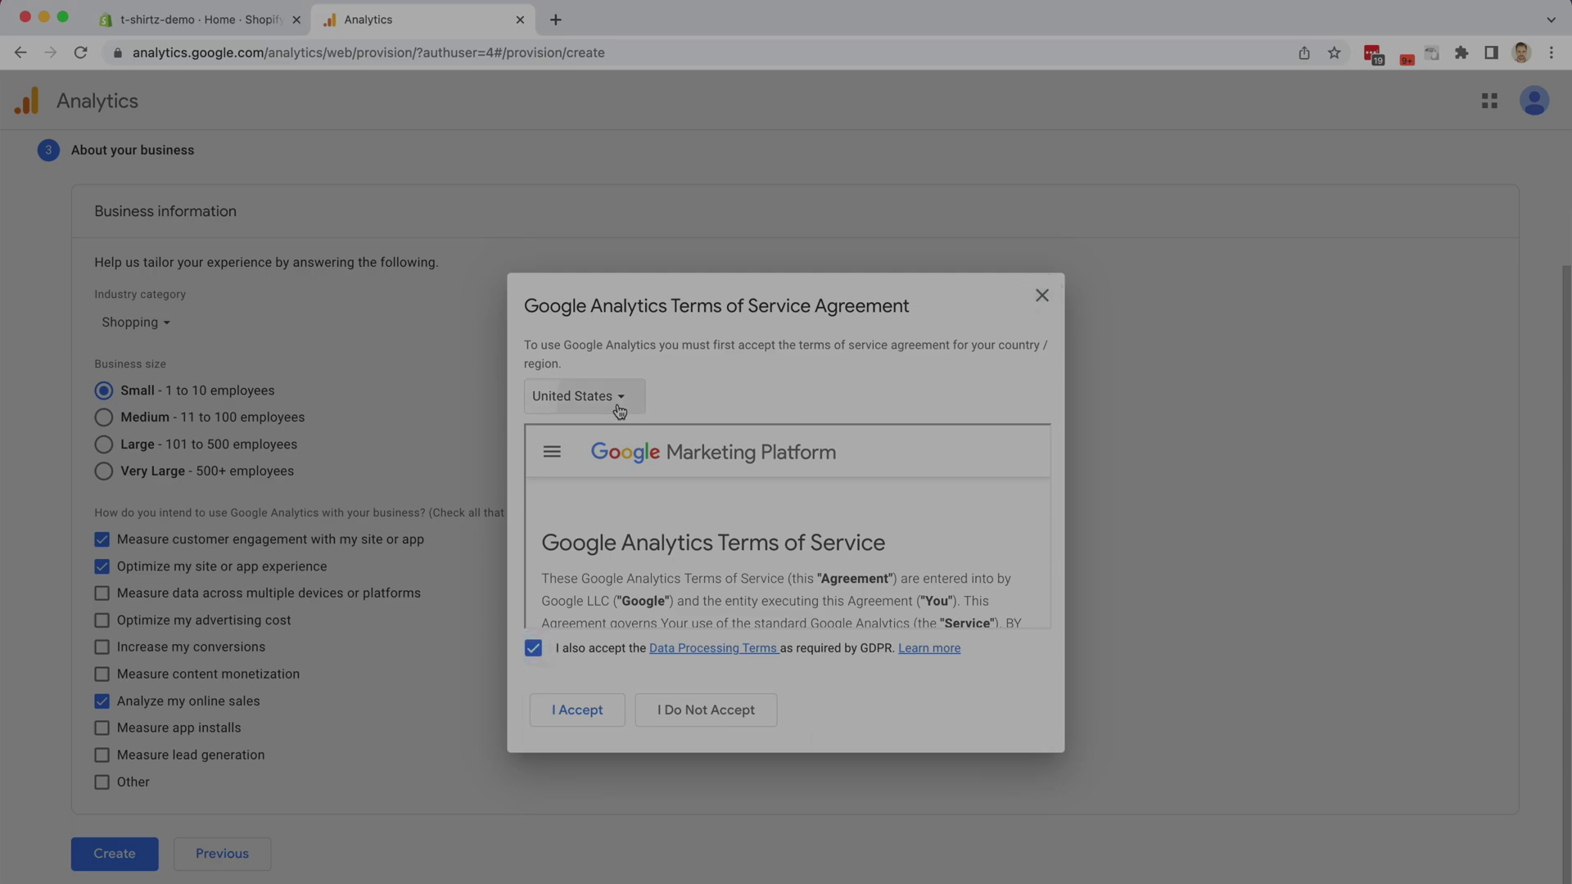
click(619, 407)
text(singp)
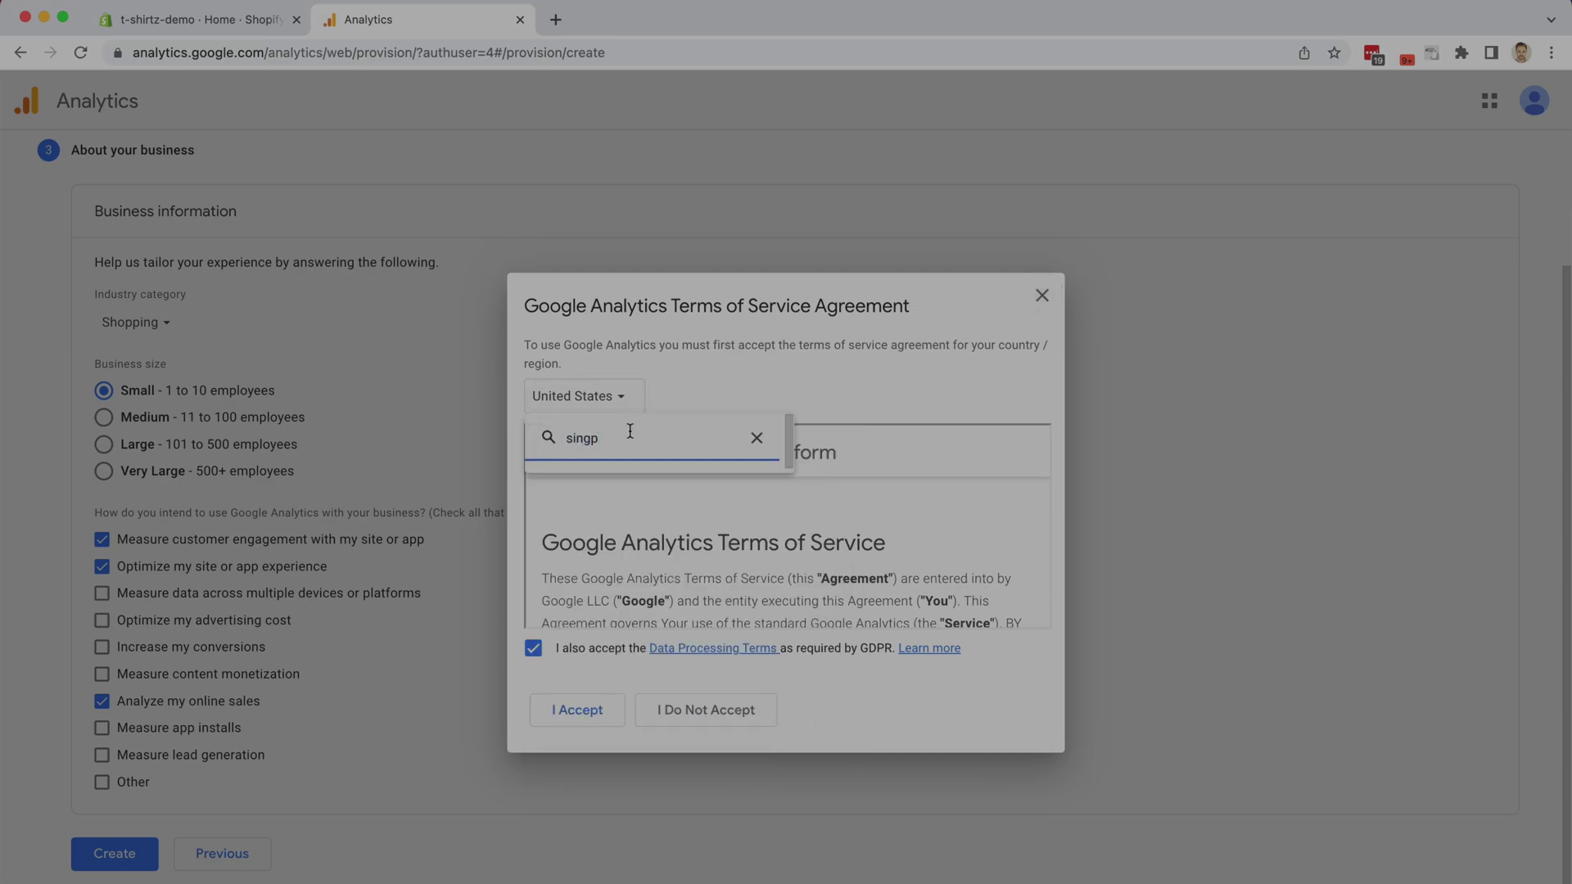
click(614, 480)
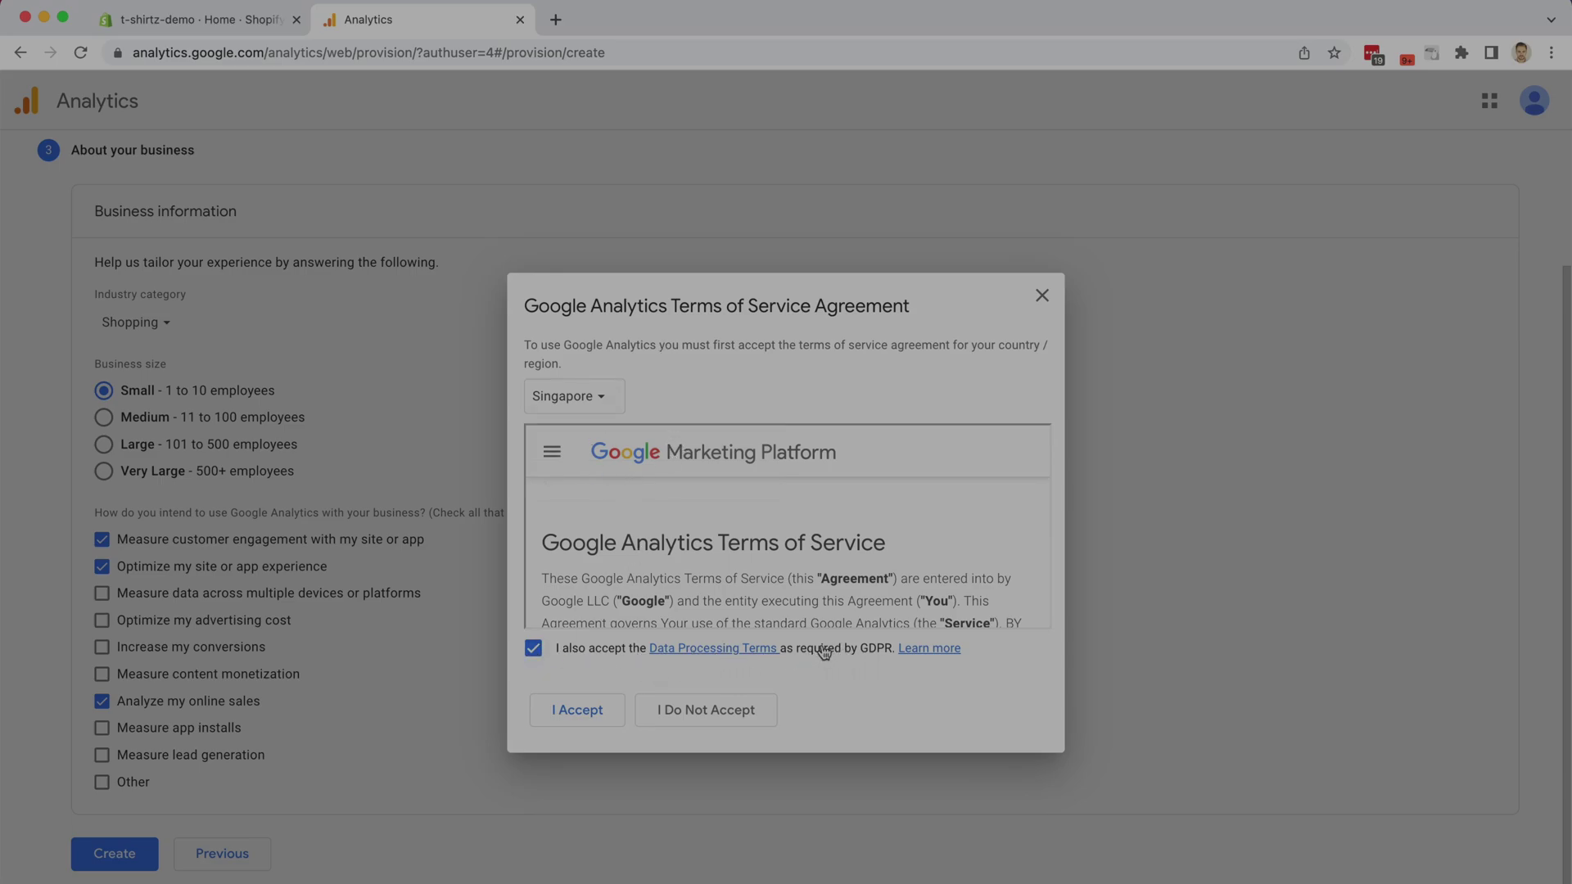
click(564, 711)
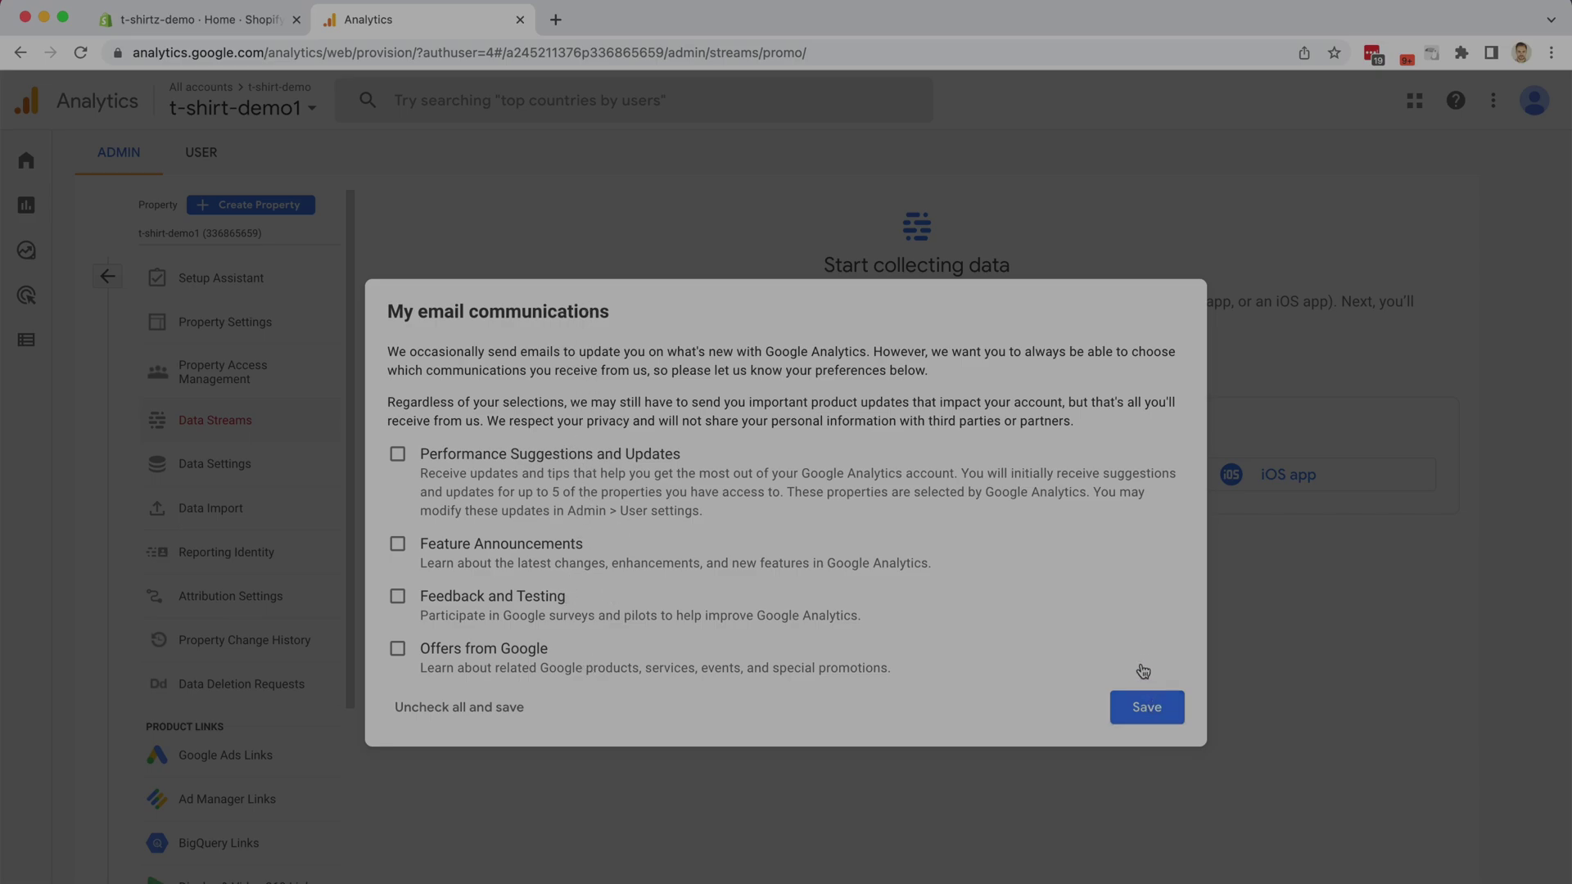
- Save email preferences with nothing opted in and close the Take a tour popup
click(1156, 706)
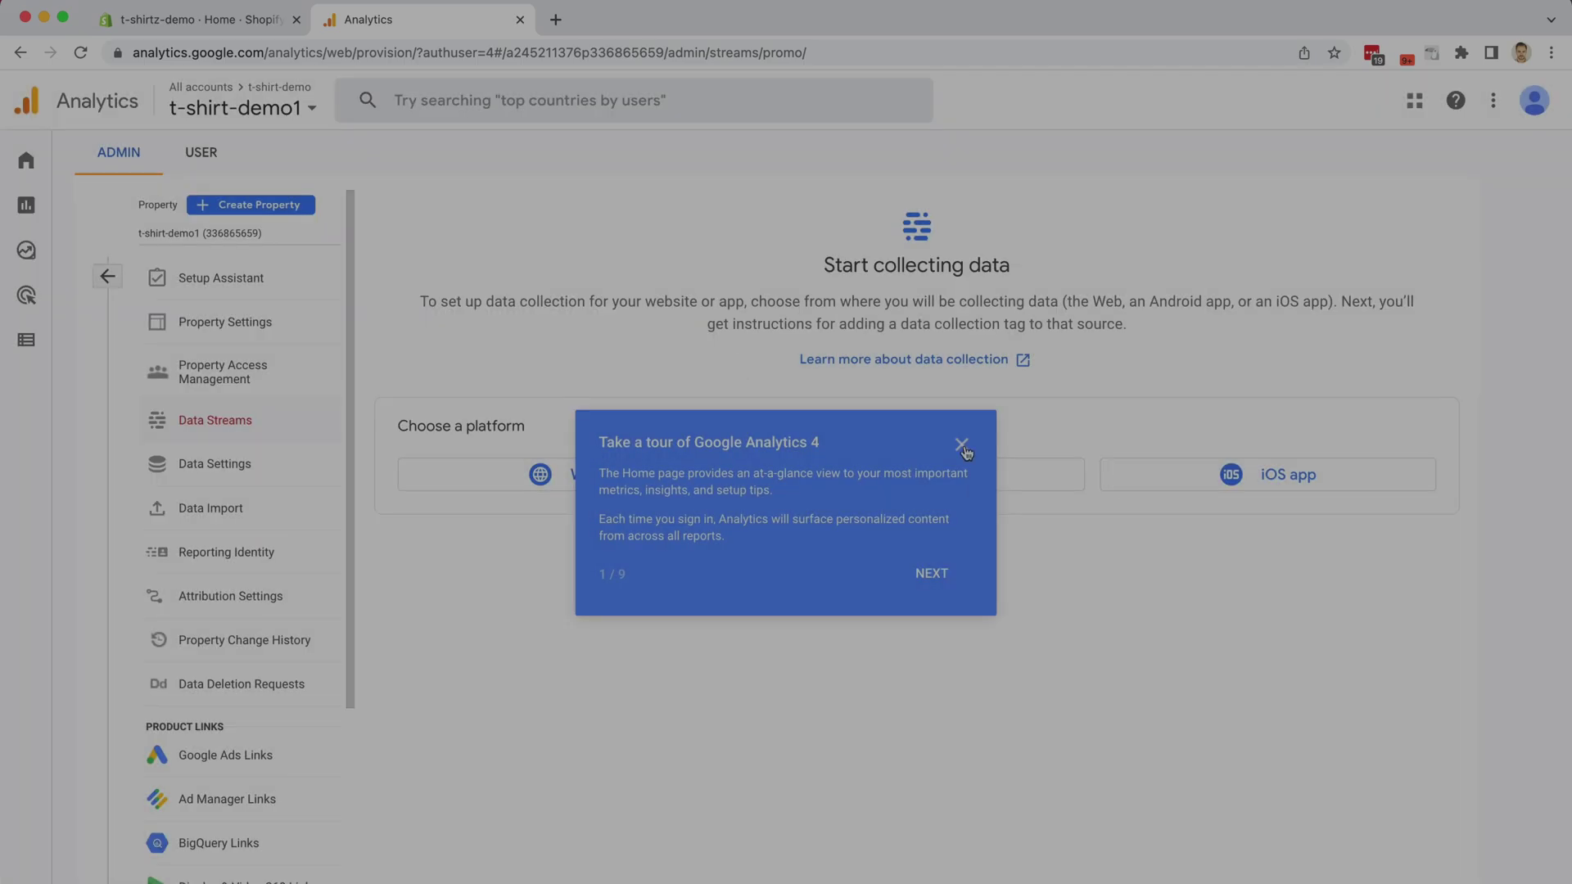
click(962, 447)
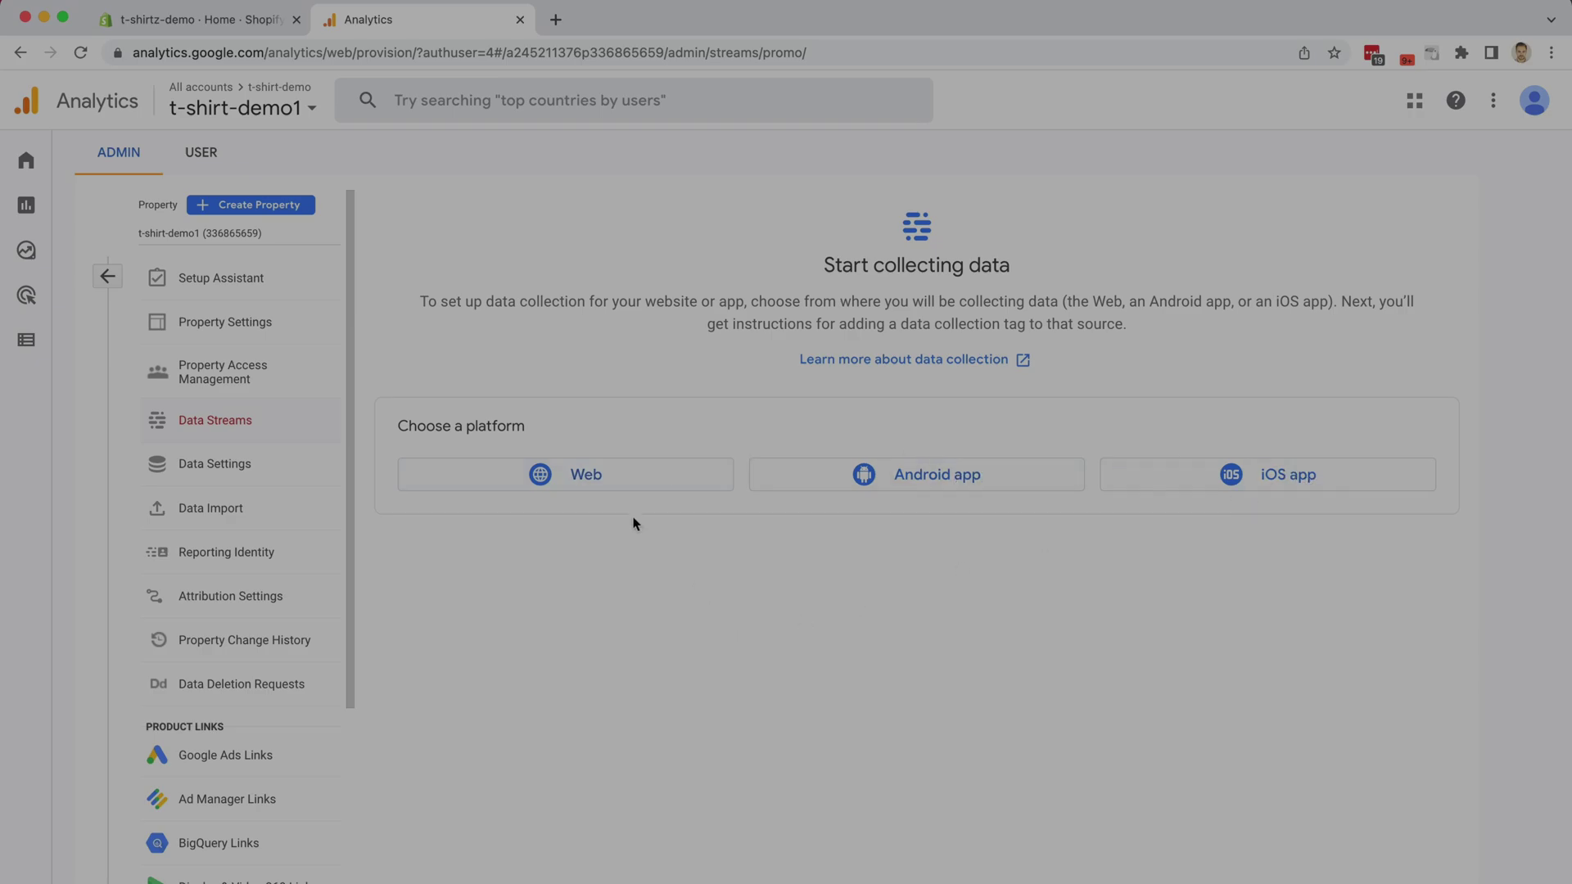
- Choose the Web platform, then copy the store domain from the Shopify admin address bar
click(600, 483)
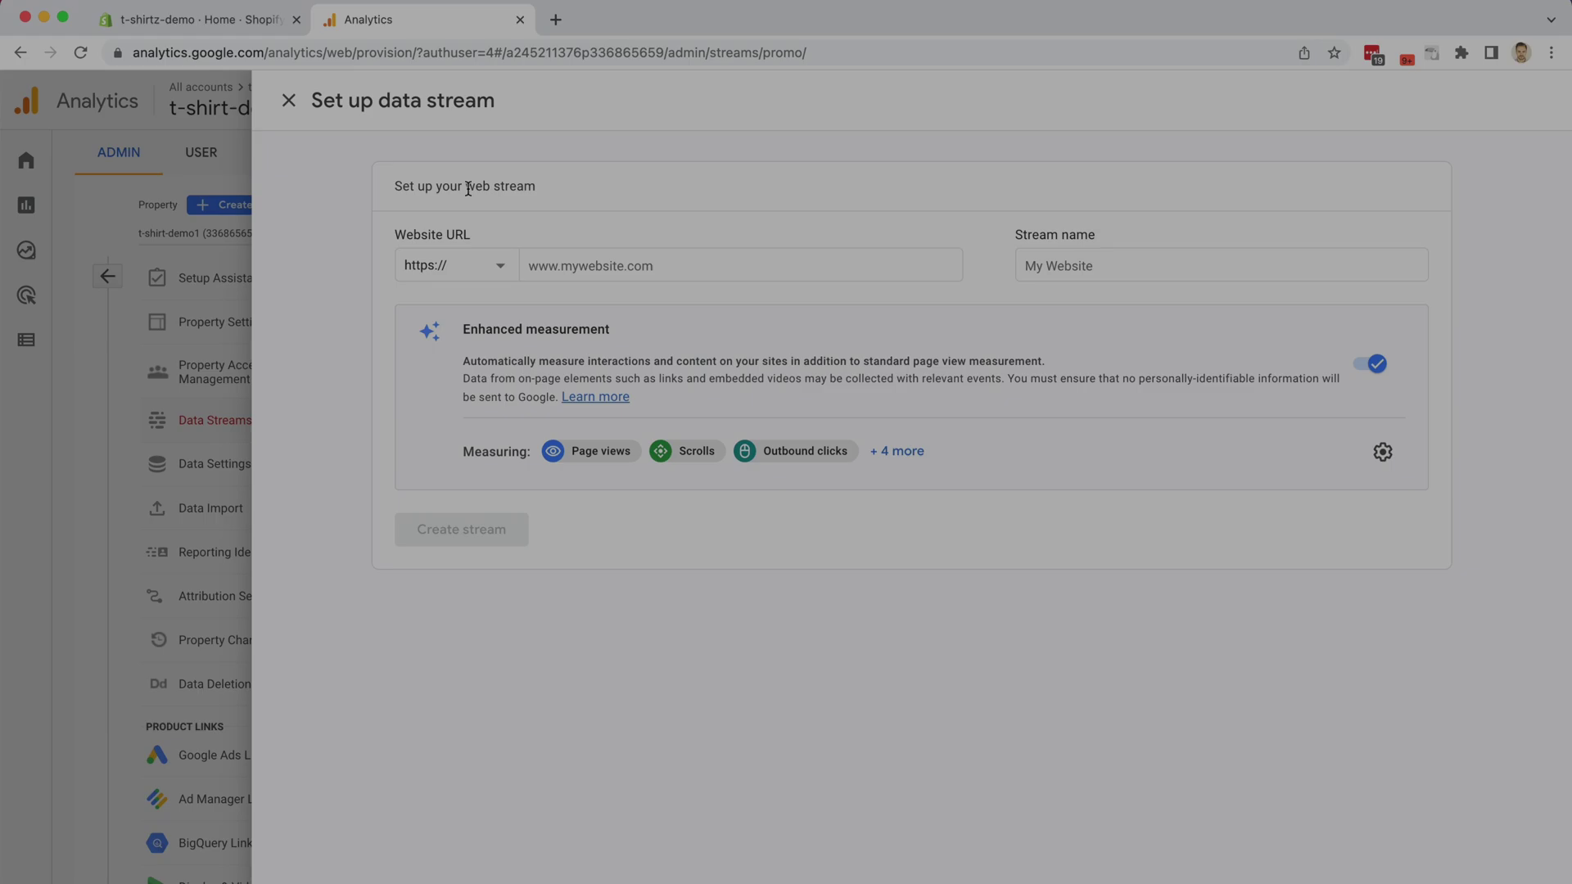
click(602, 264)
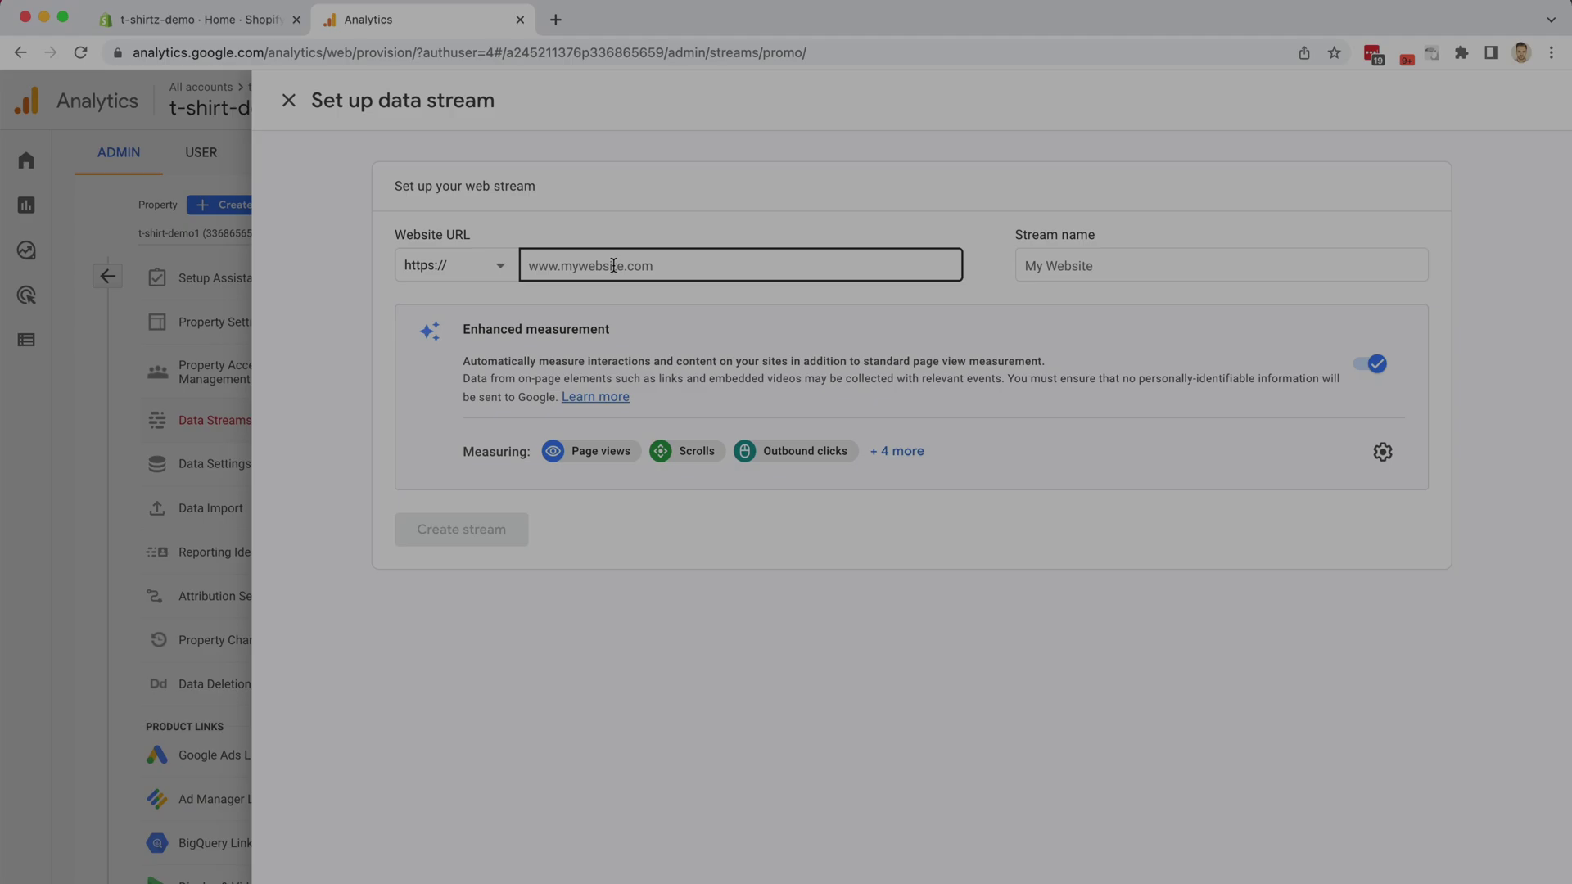
click(243, 23)
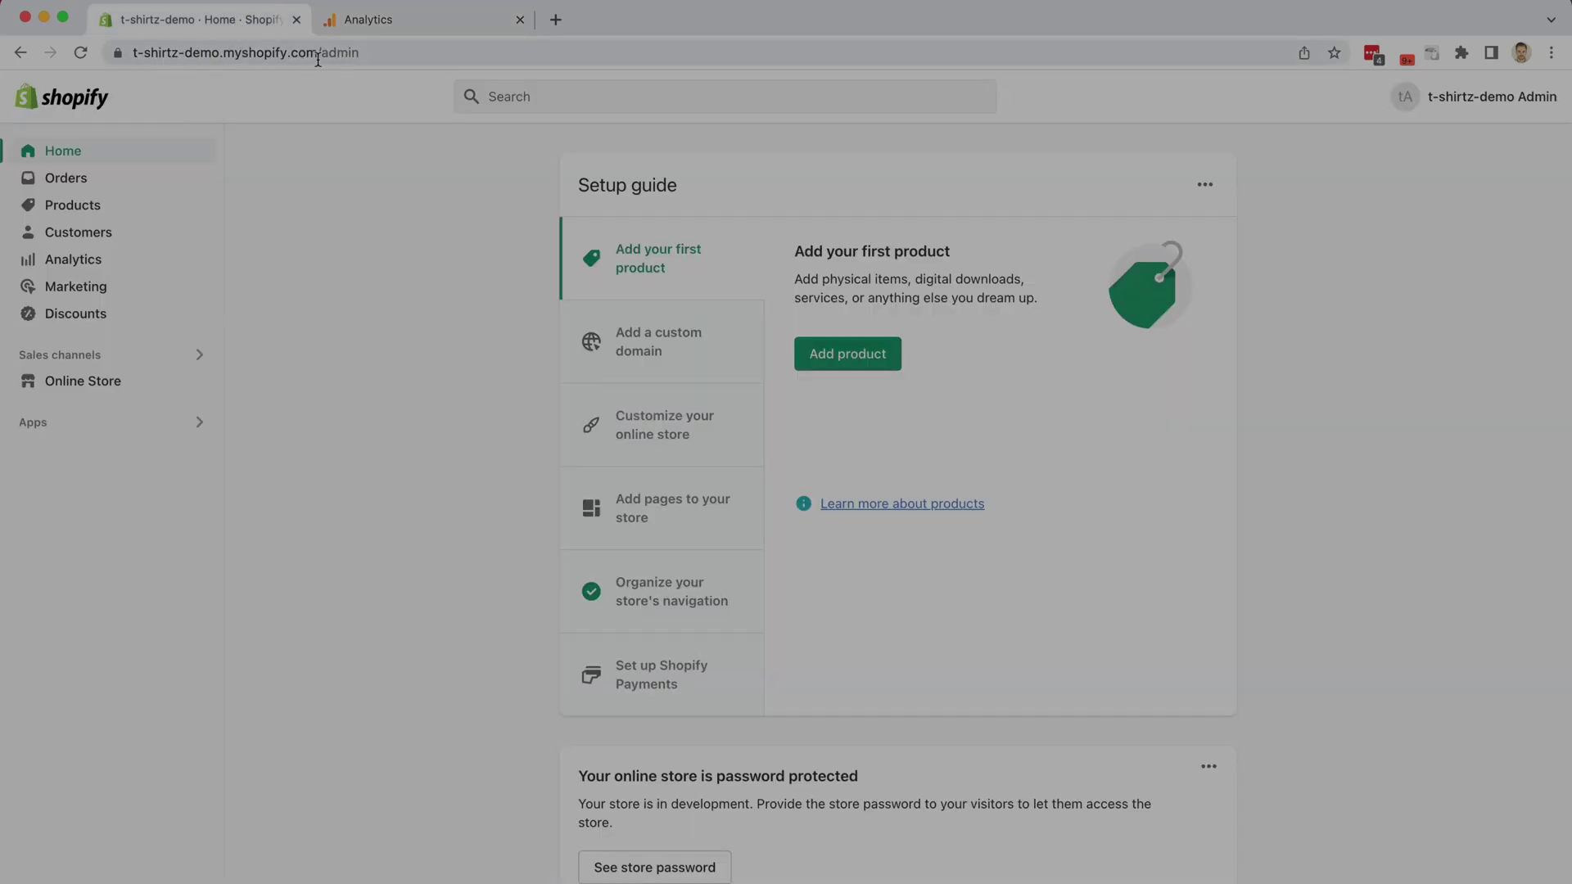
drag(318, 59, 125, 59)
key(super+c)
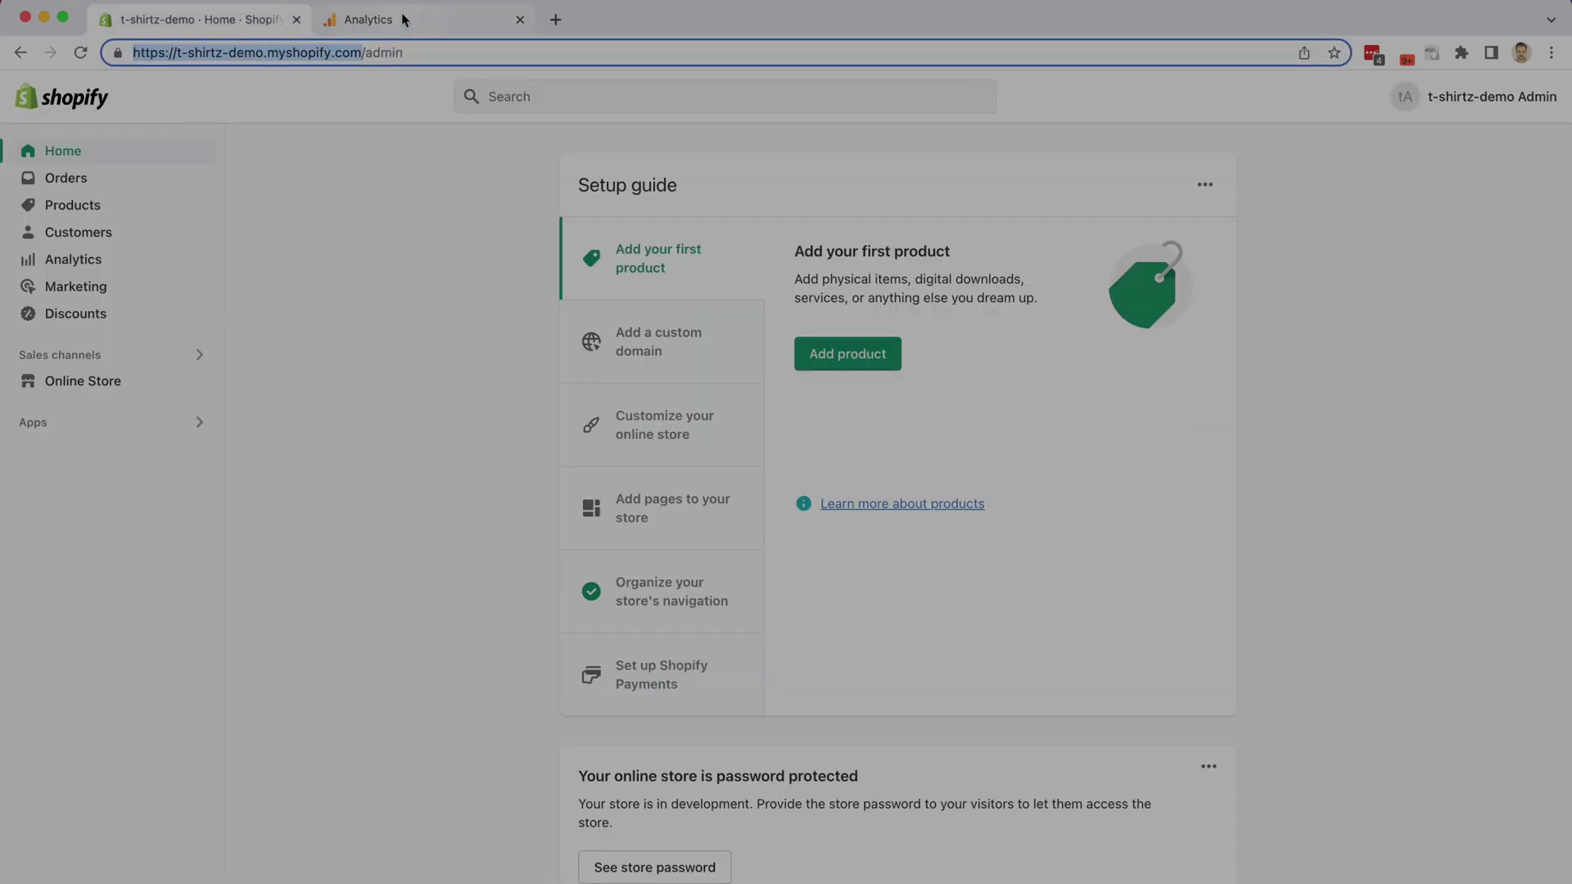
- Paste t-shirtz-demo.myshopify.com as the website URL and name the stream 't-shirtz-demo stream'
click(401, 15)
click(756, 268)
key(super+v)
drag(757, 268, 519, 262)
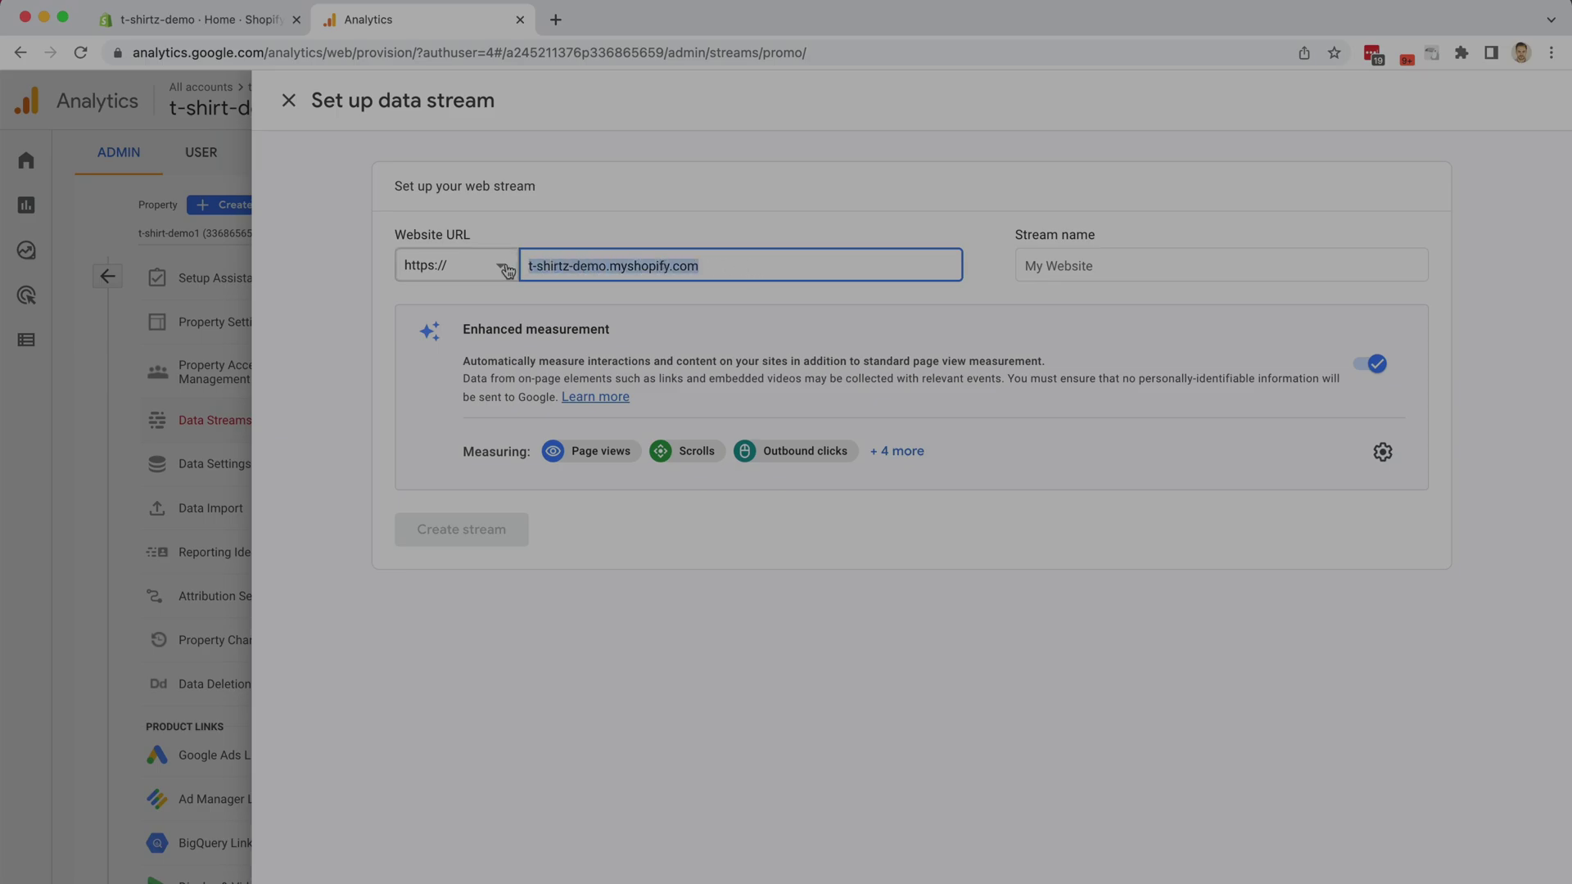
click(679, 266)
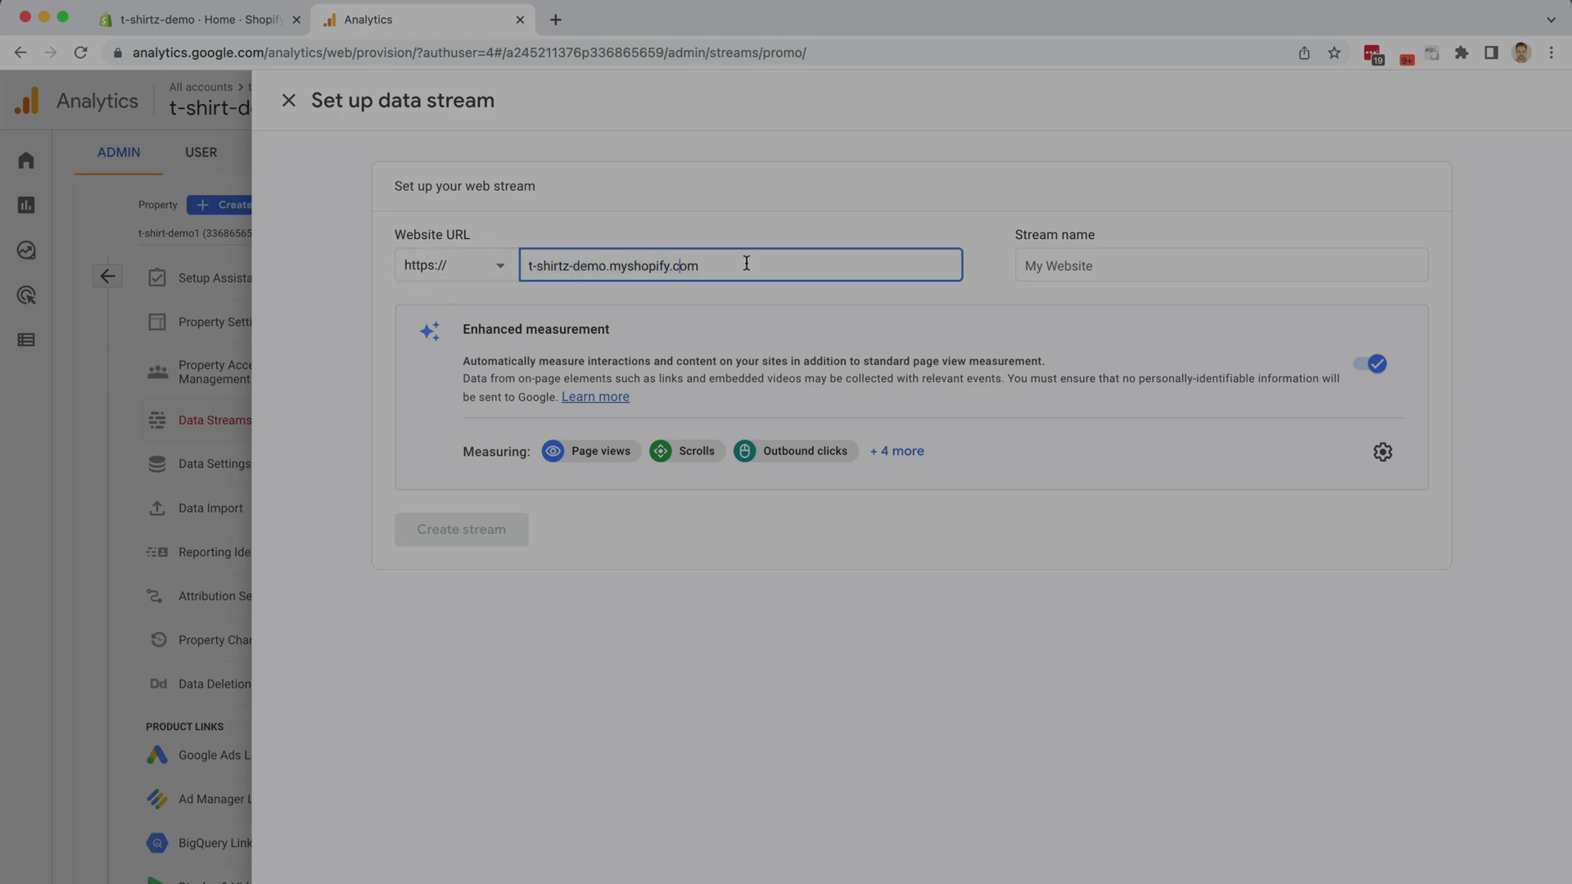
click(1105, 272)
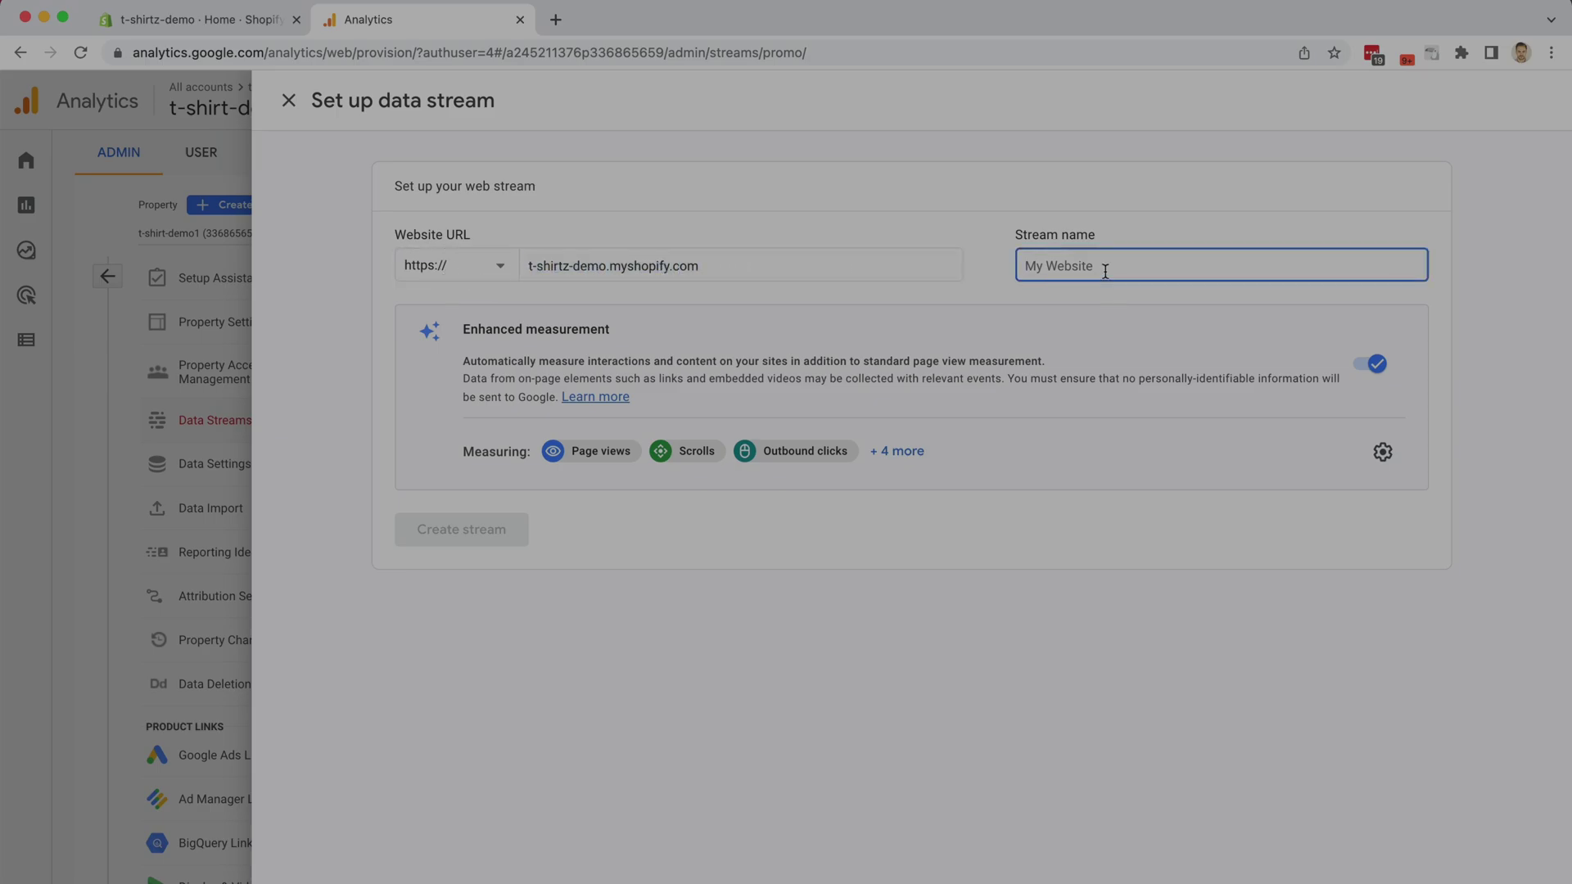
text(t-shirt)
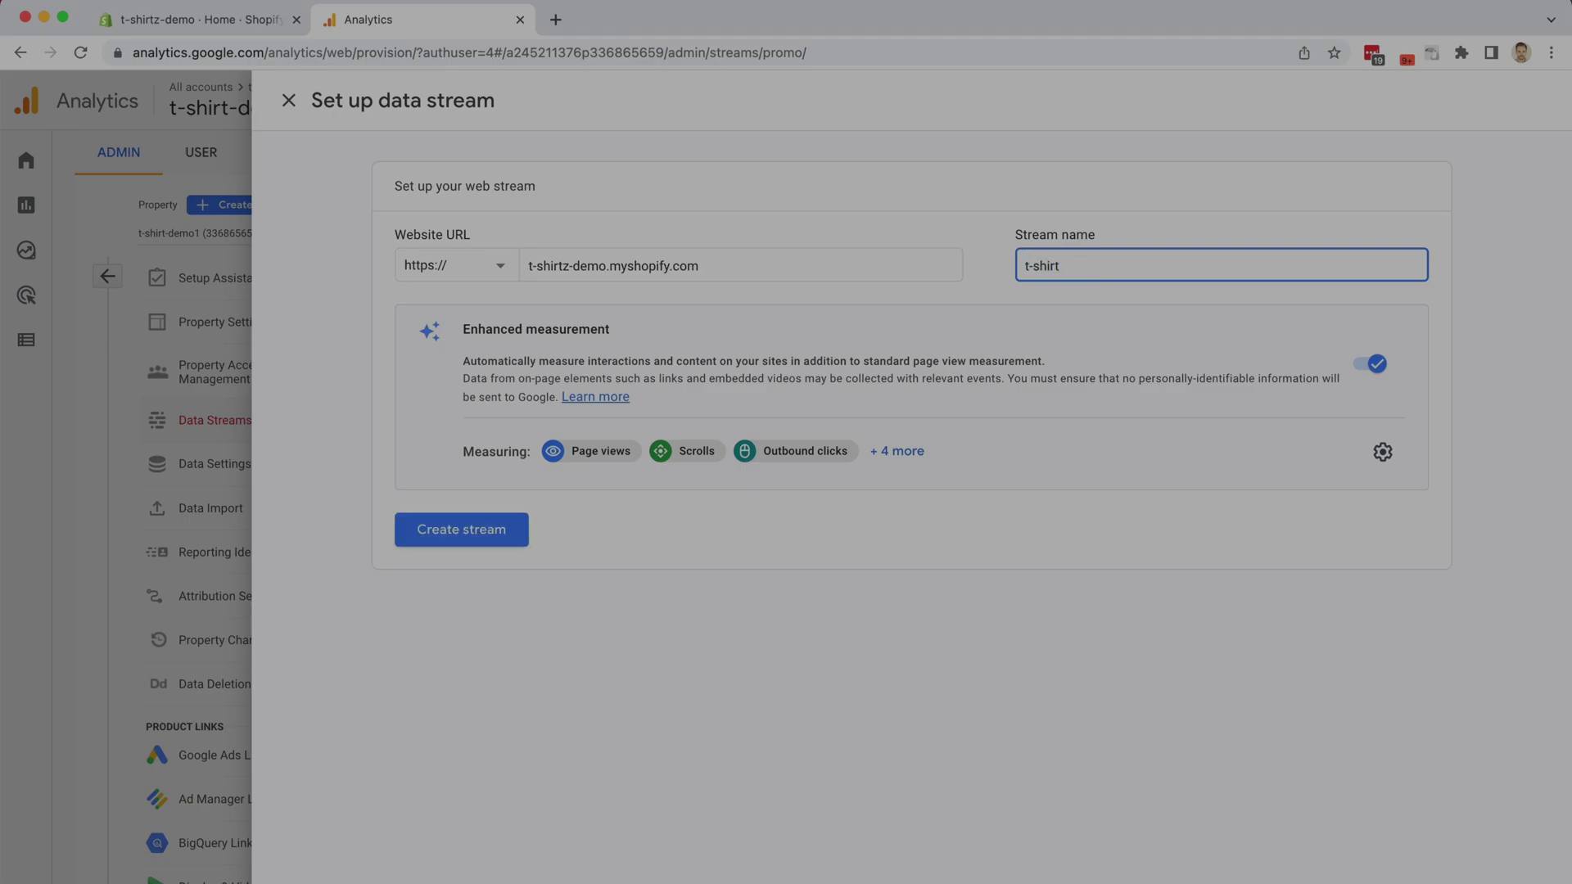
text(z-demo stream)
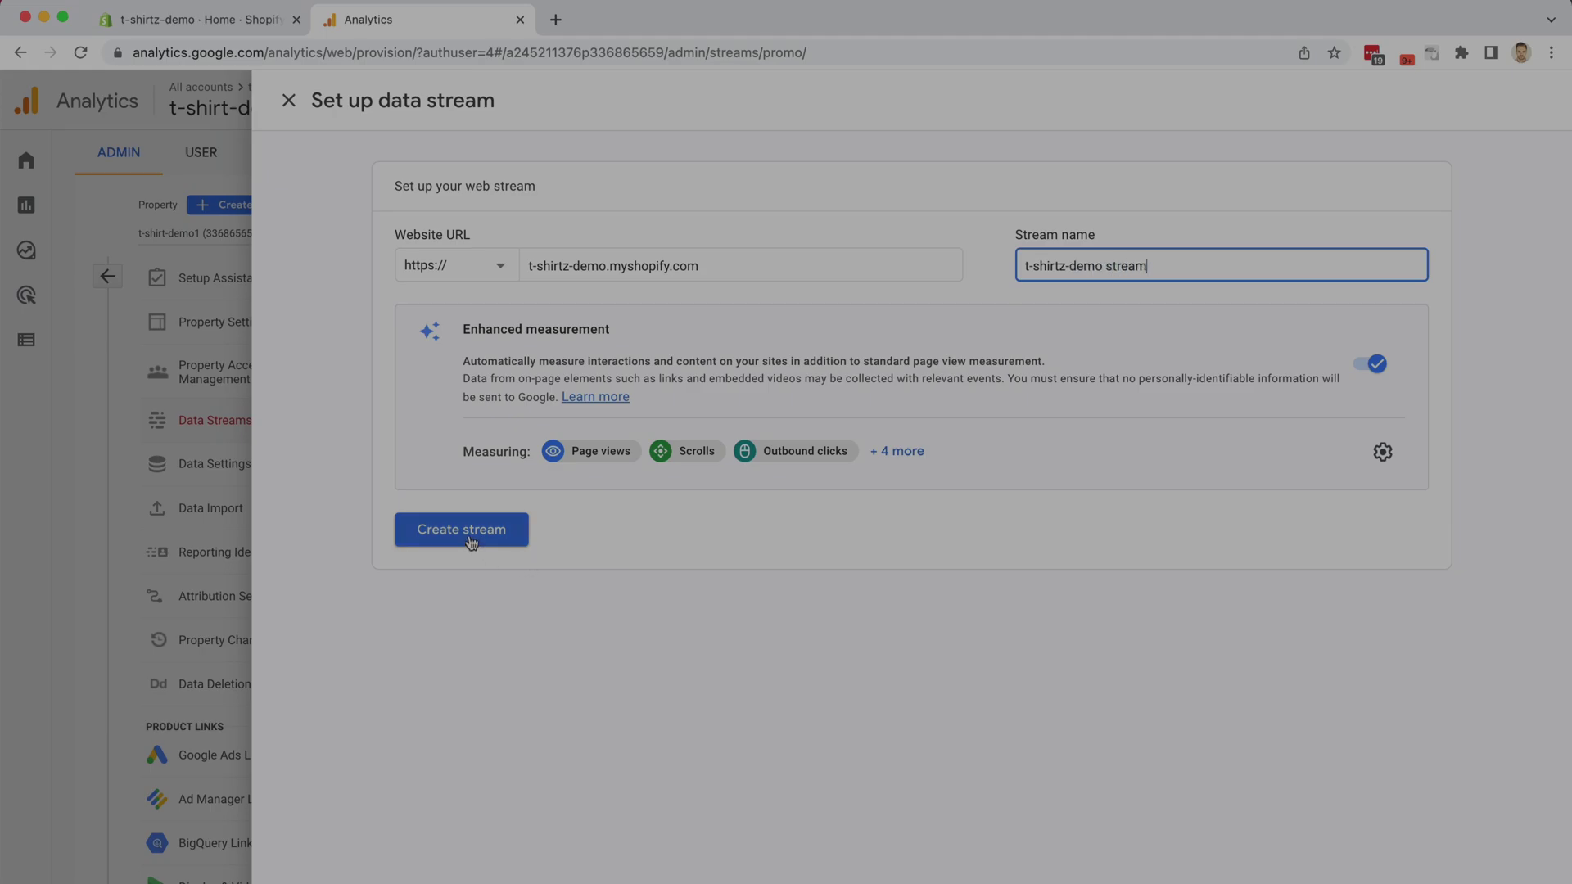
- Create the t-shirtz-demo stream and review its URL and measurement ID on the details page
click(471, 541)
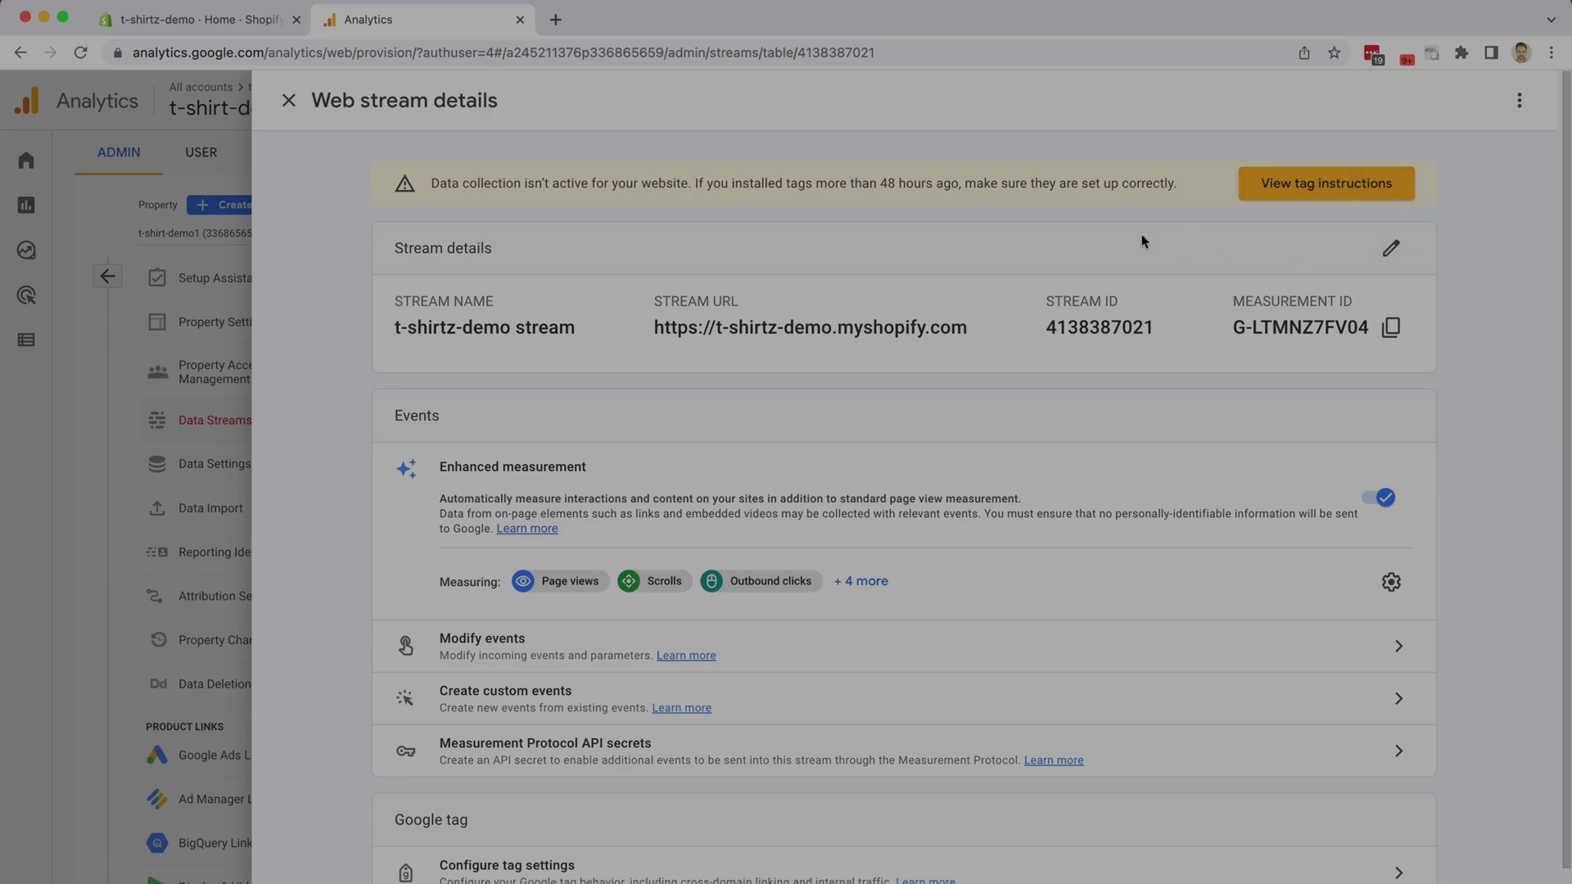
scroll(1128, 248, down, 2)
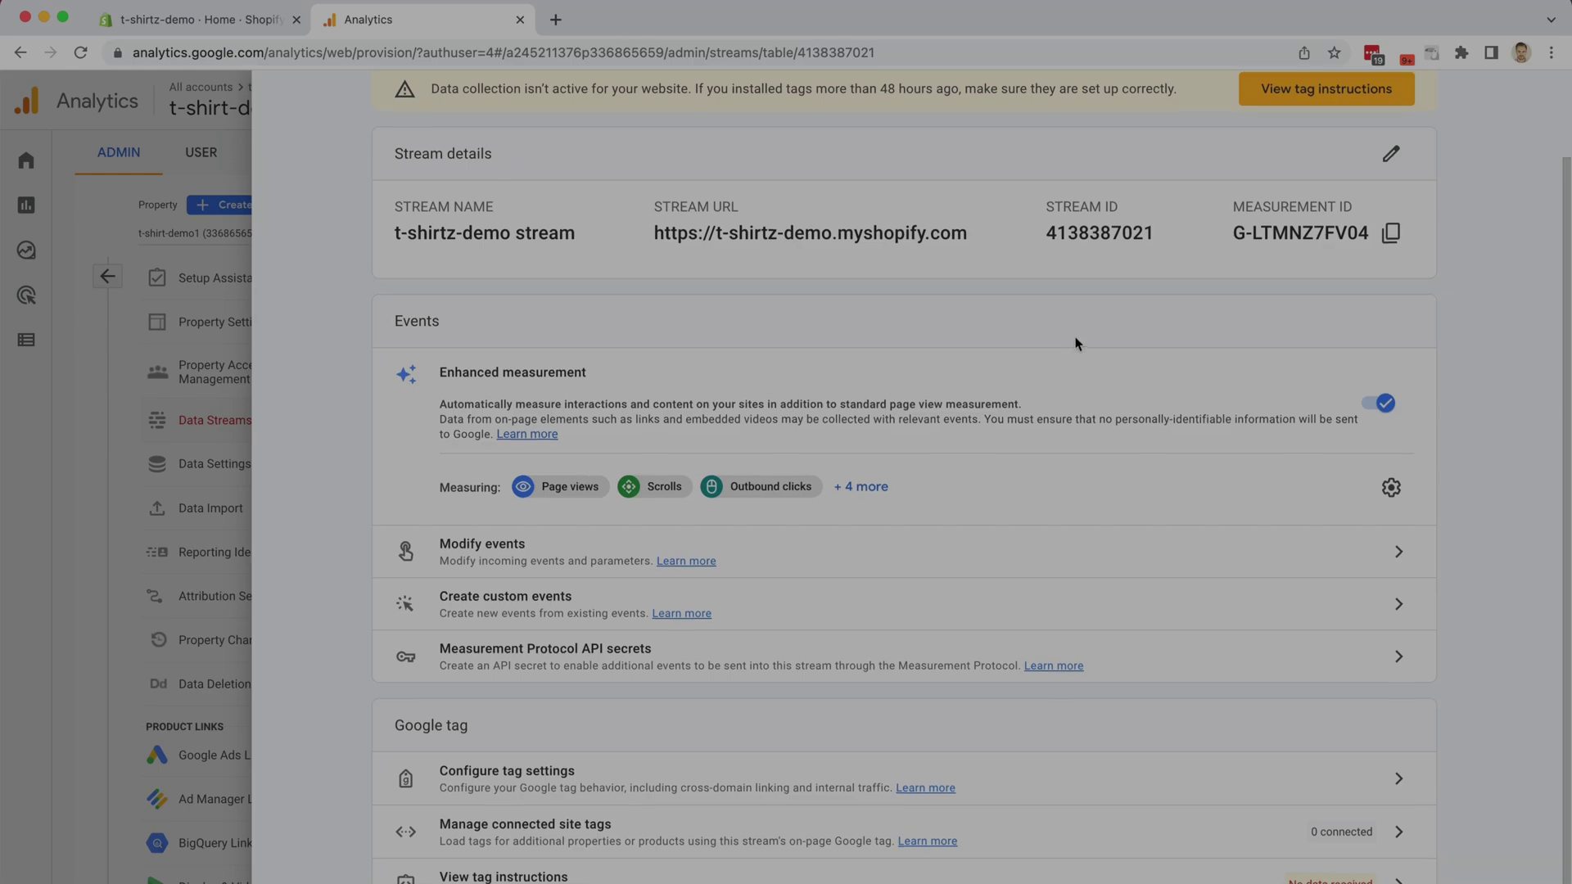
scroll(1074, 340, up, 2)
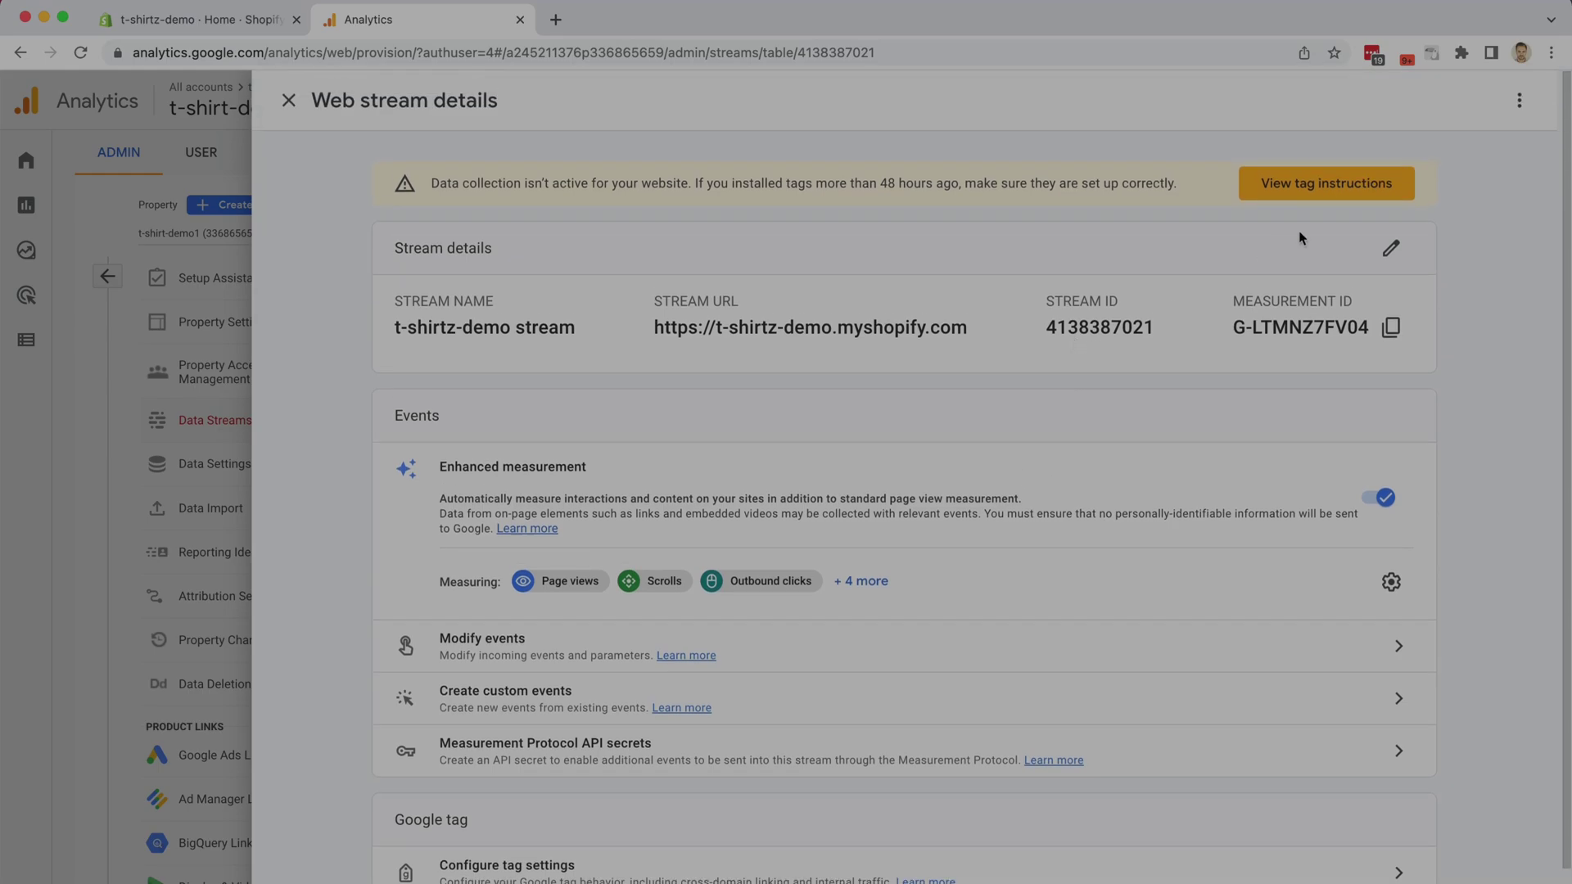
- Copy the manual-install Google tag snippet for G-LTMNZ7FV04 and return to the Shopify admin
click(1330, 193)
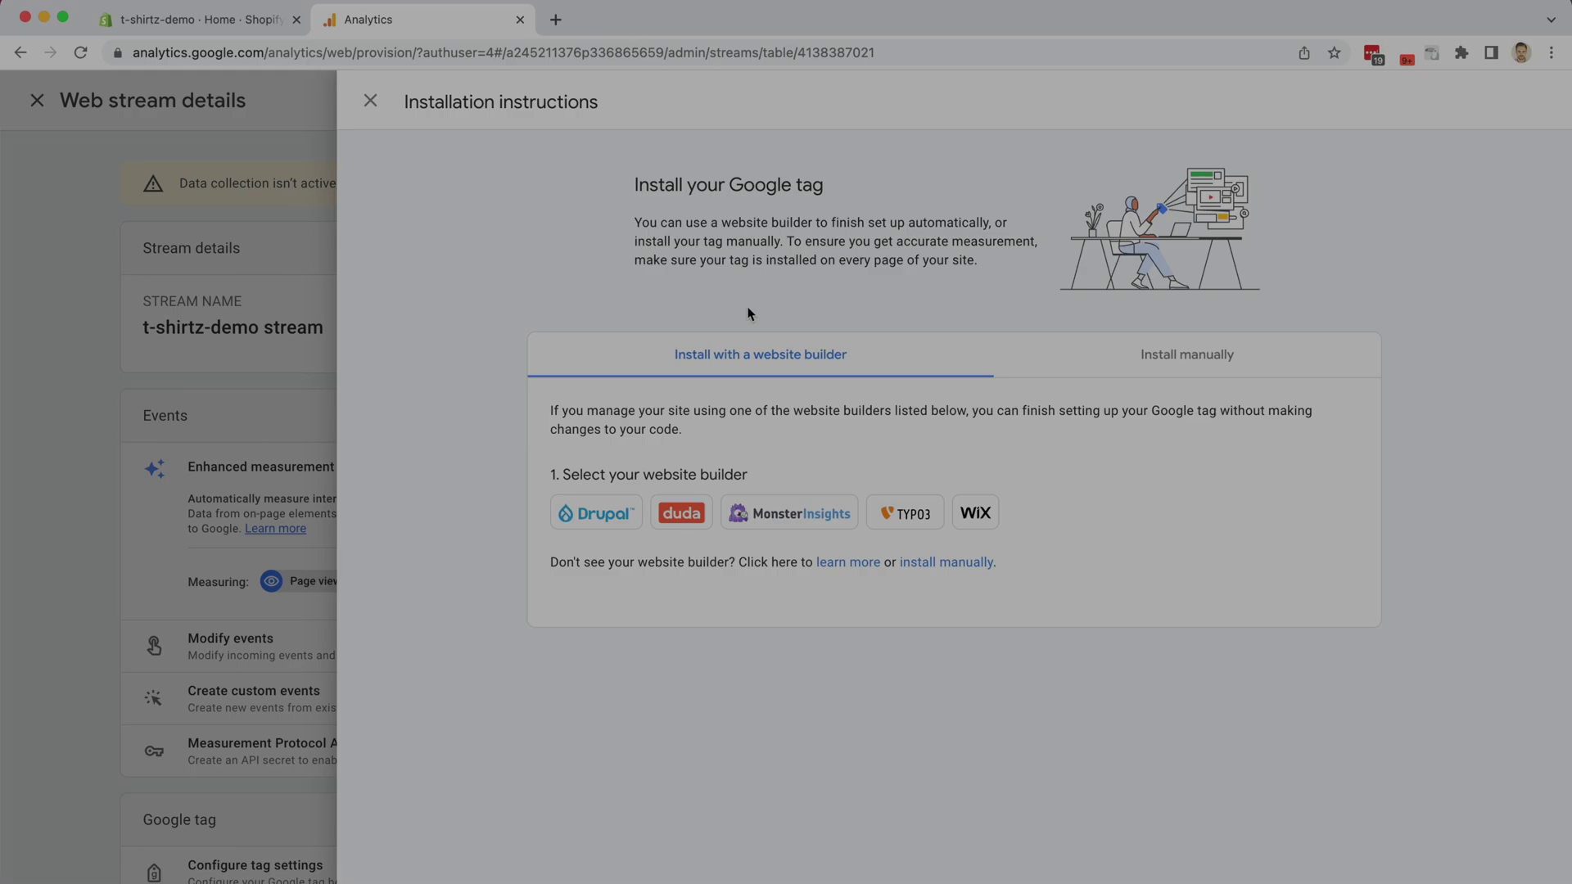
click(1194, 371)
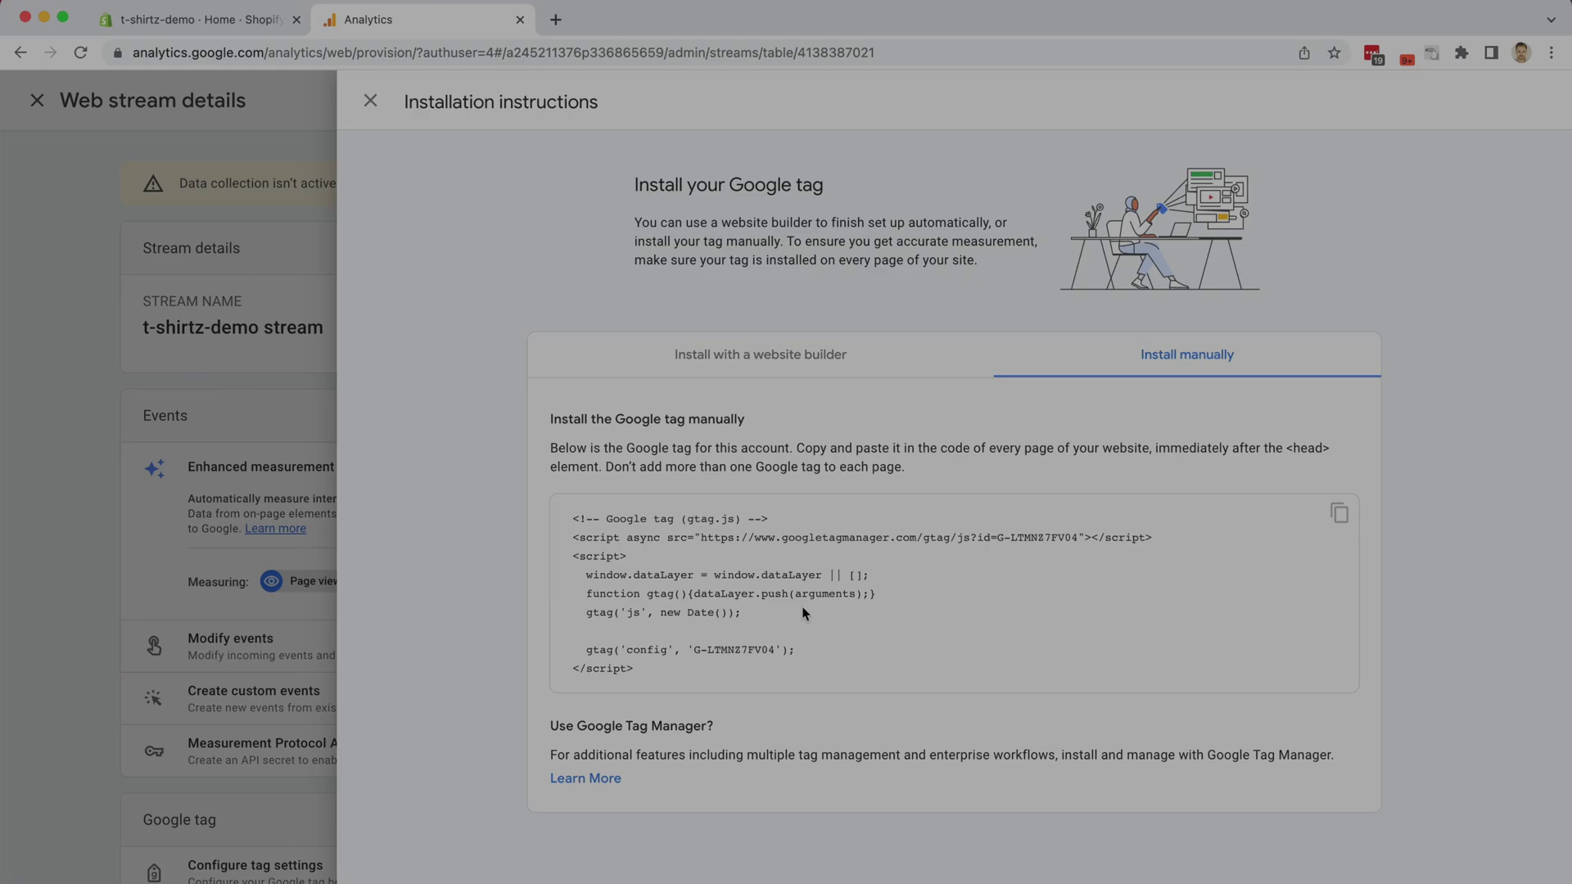
click(1341, 518)
drag(1286, 451, 1336, 454)
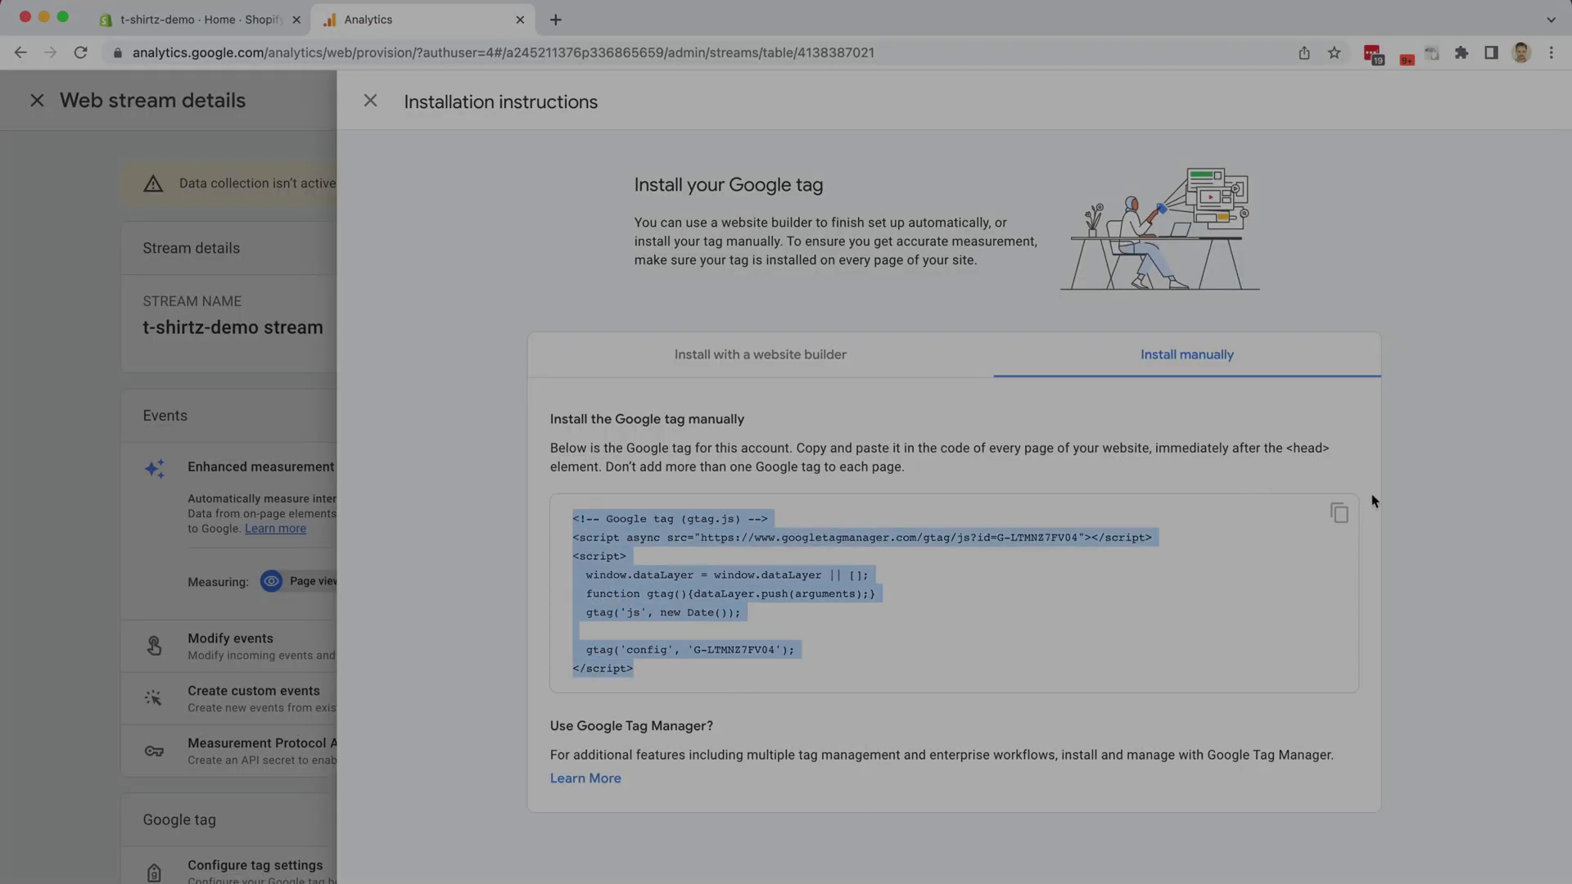
click(1338, 514)
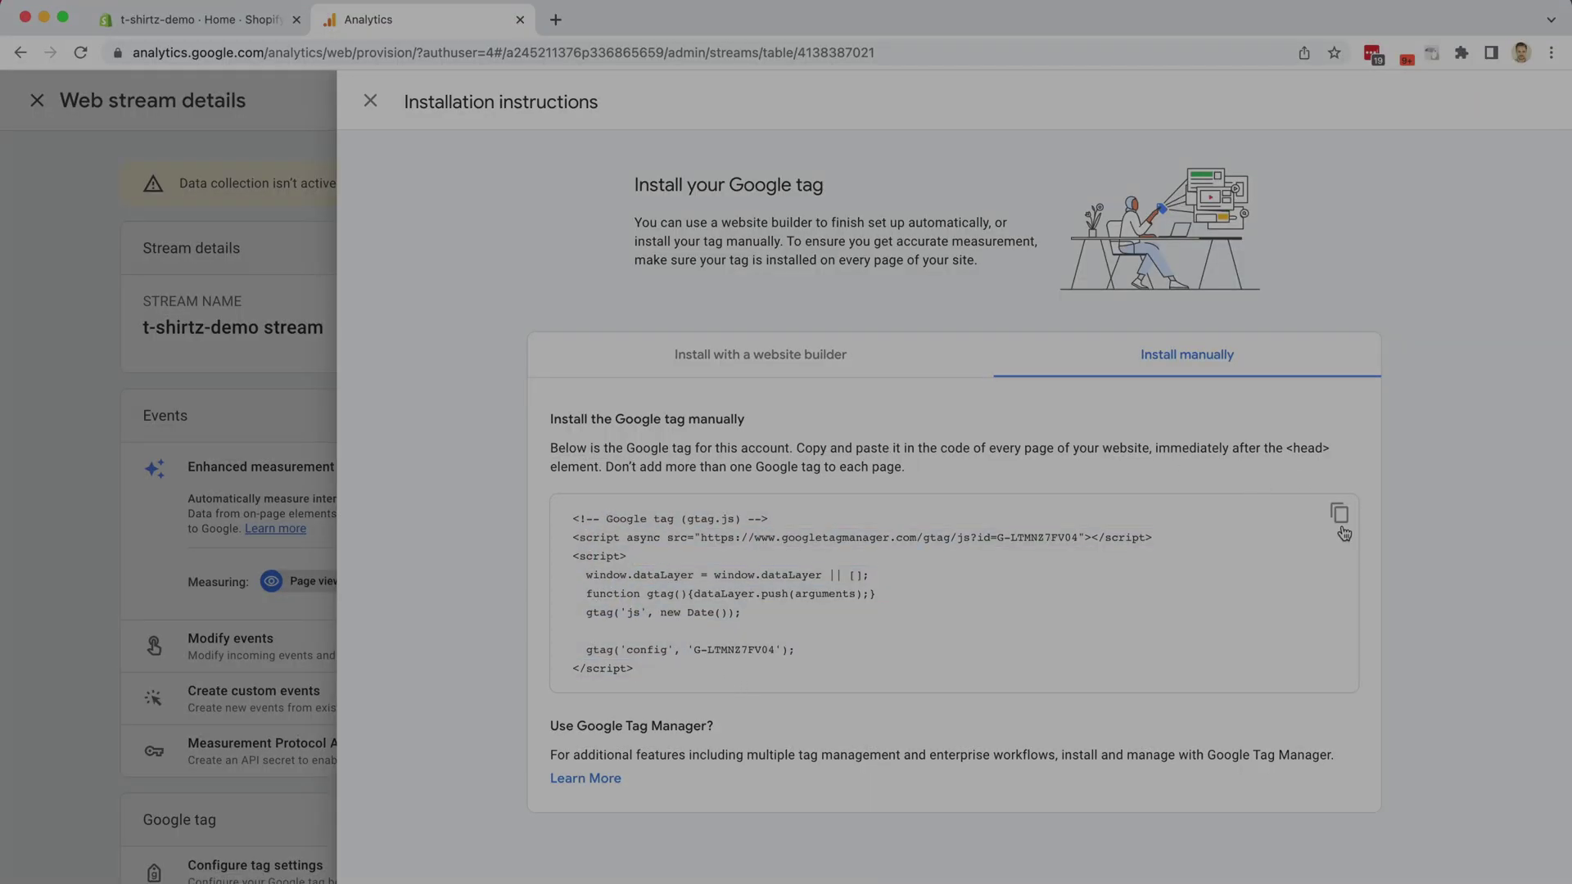
click(220, 30)
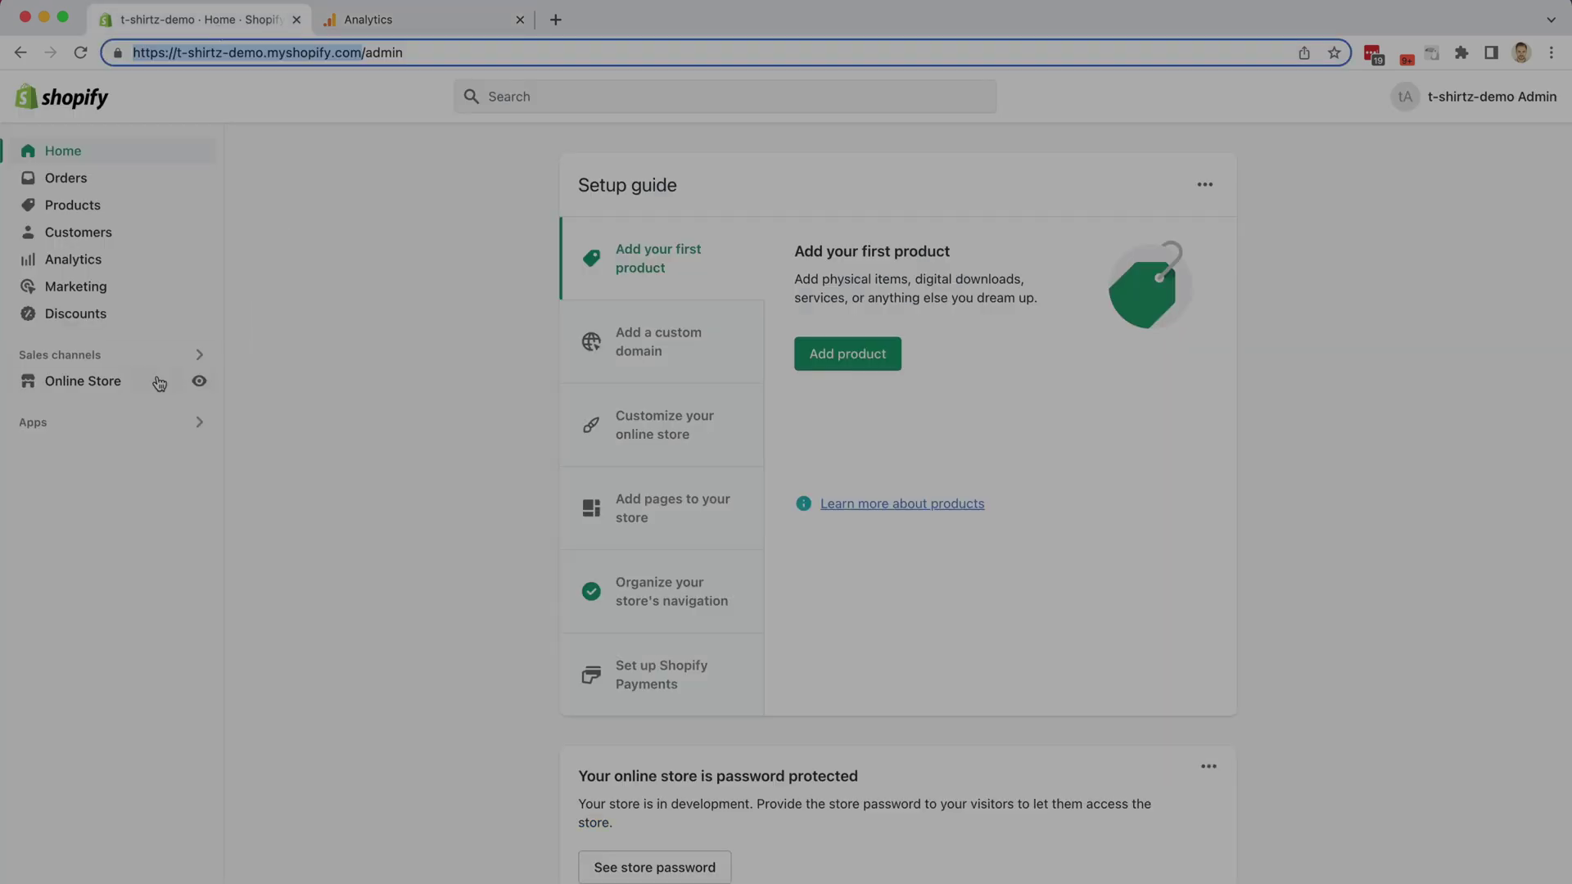
- Duplicate the current Dawn 7.0.1 theme under Online Store to create a Copy of Dawn backup
click(107, 392)
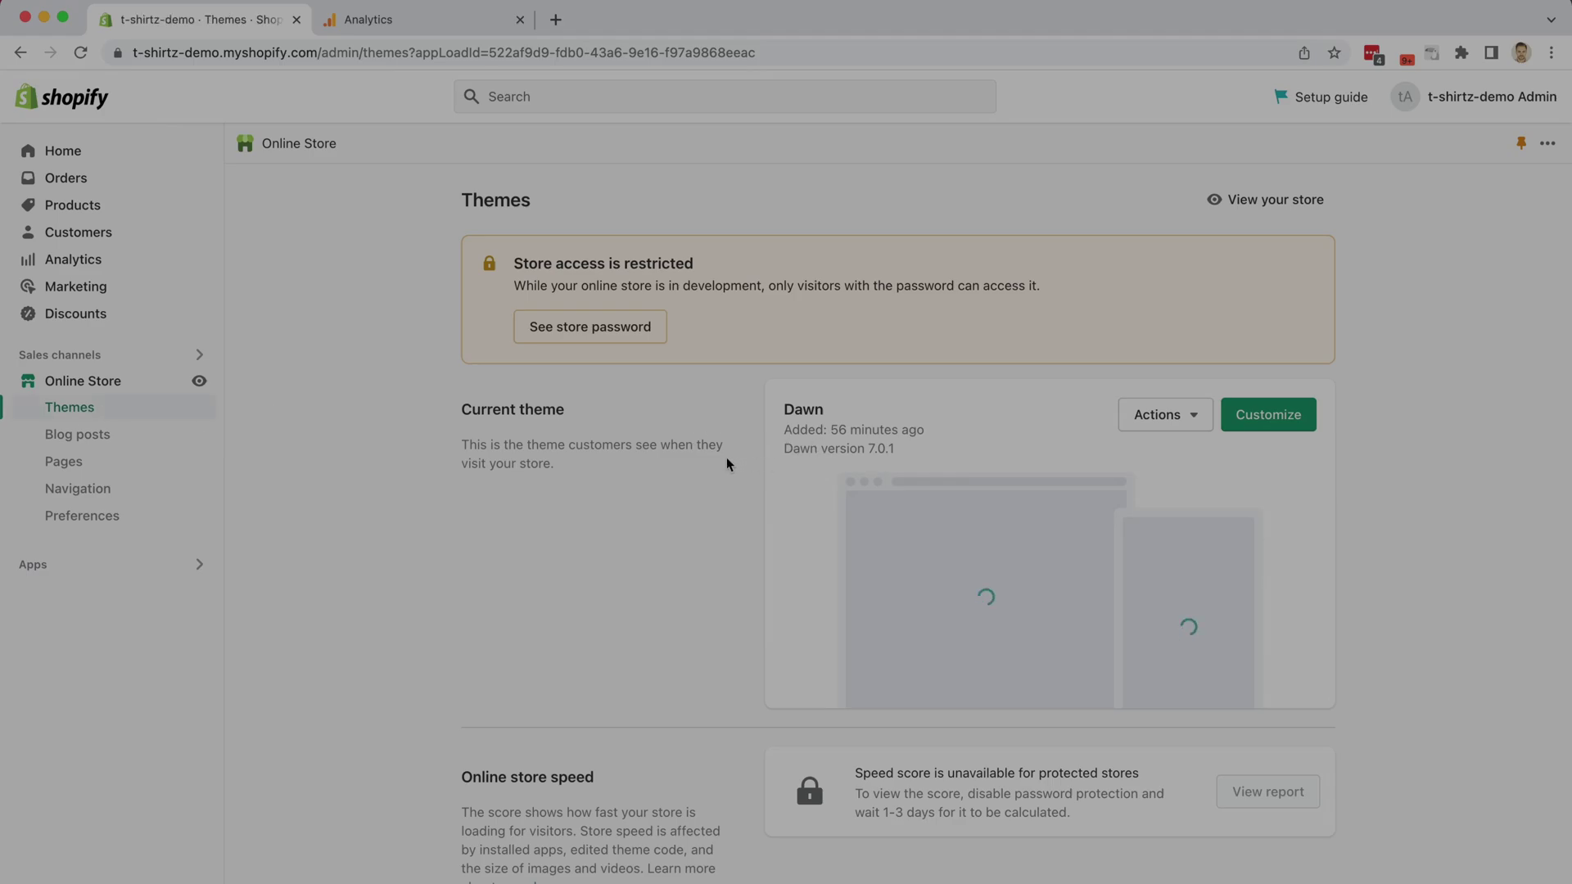
drag(784, 409, 932, 460)
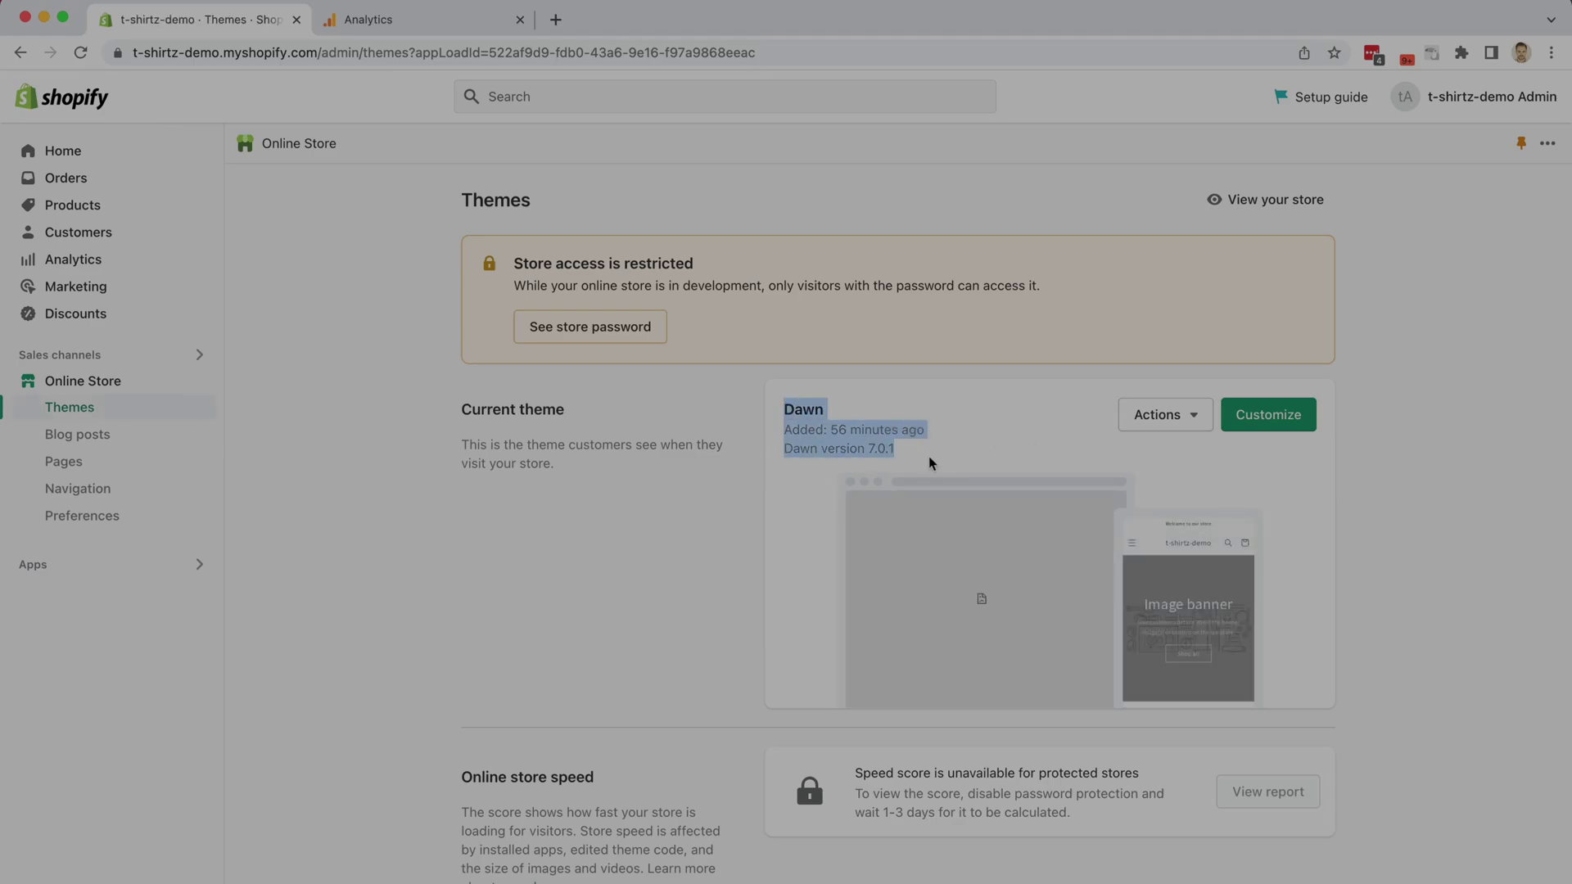
click(997, 455)
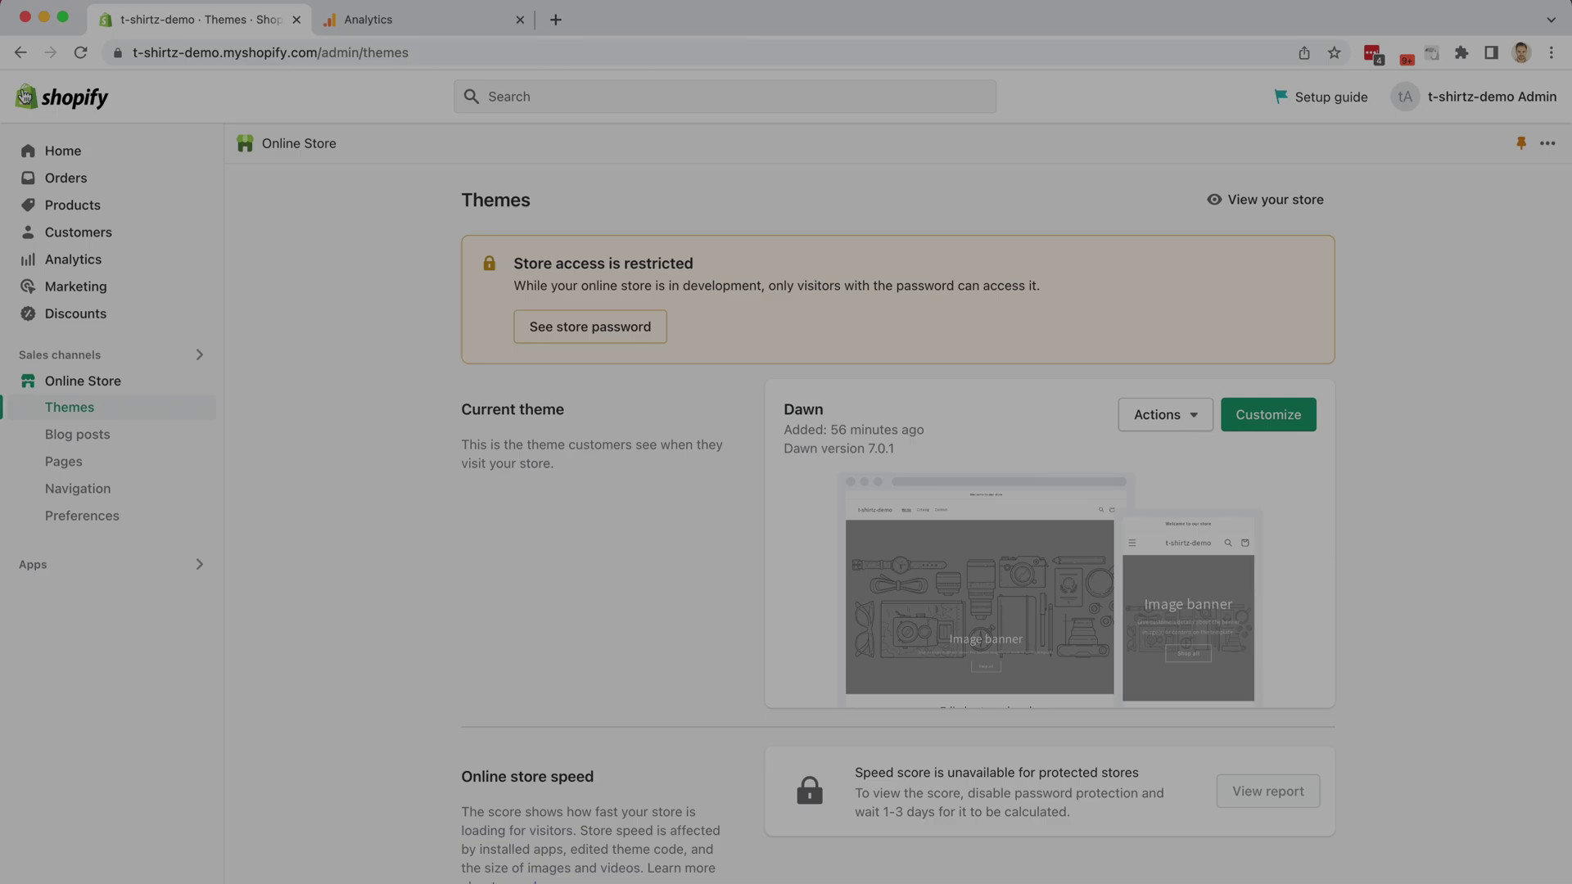
click(1160, 410)
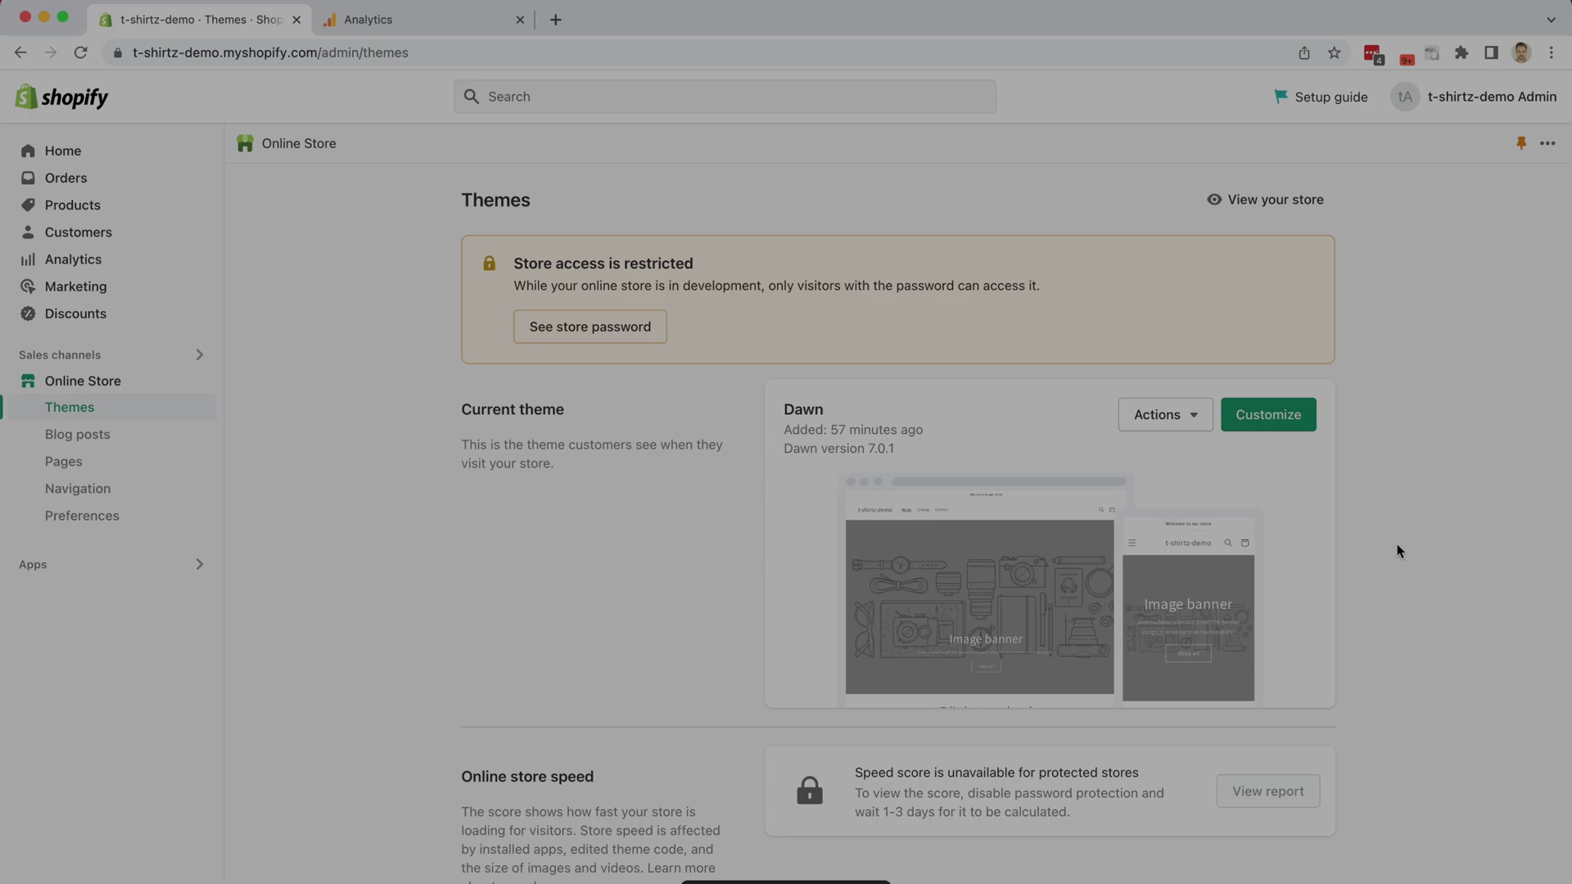
scroll(1400, 551, down, 5)
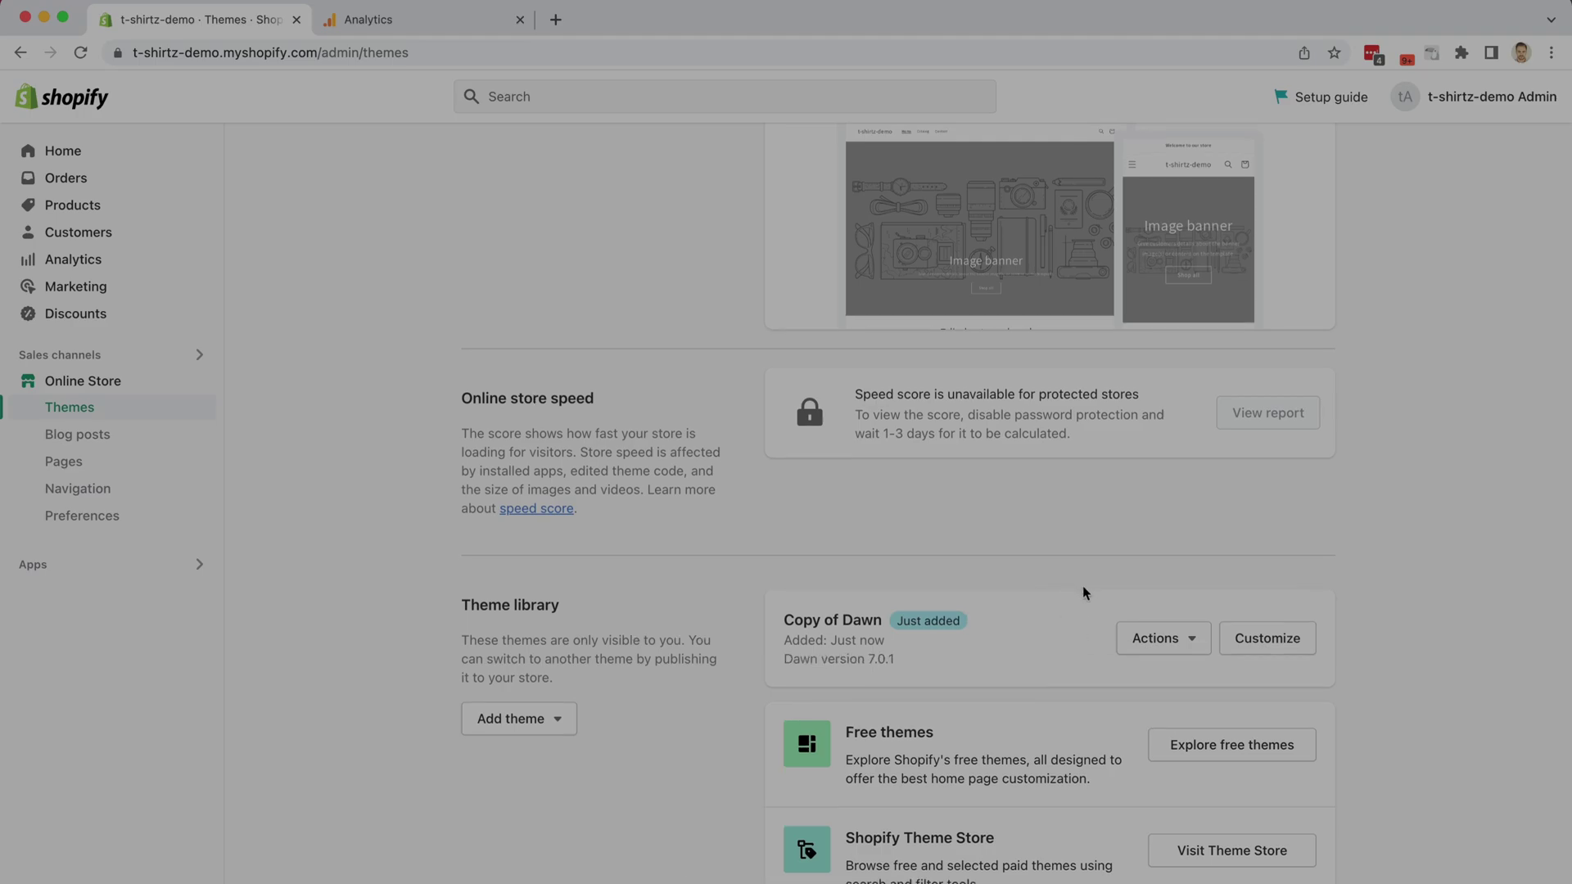
- Open the Dawn theme's code editor and load Layout/theme.liquid
scroll(1134, 577, up, 5)
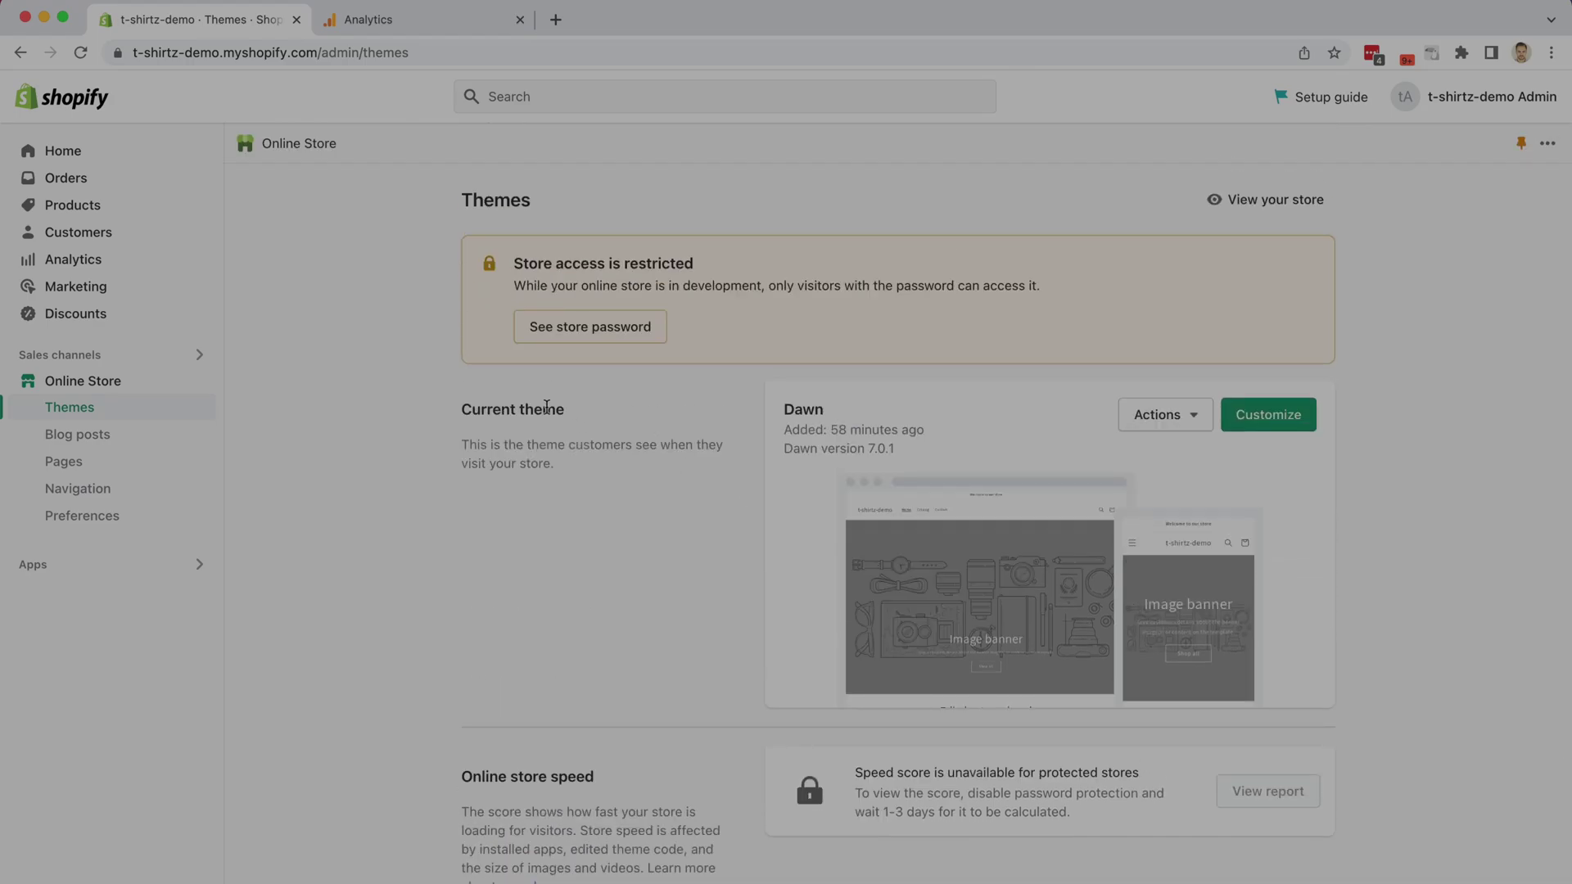
click(1167, 416)
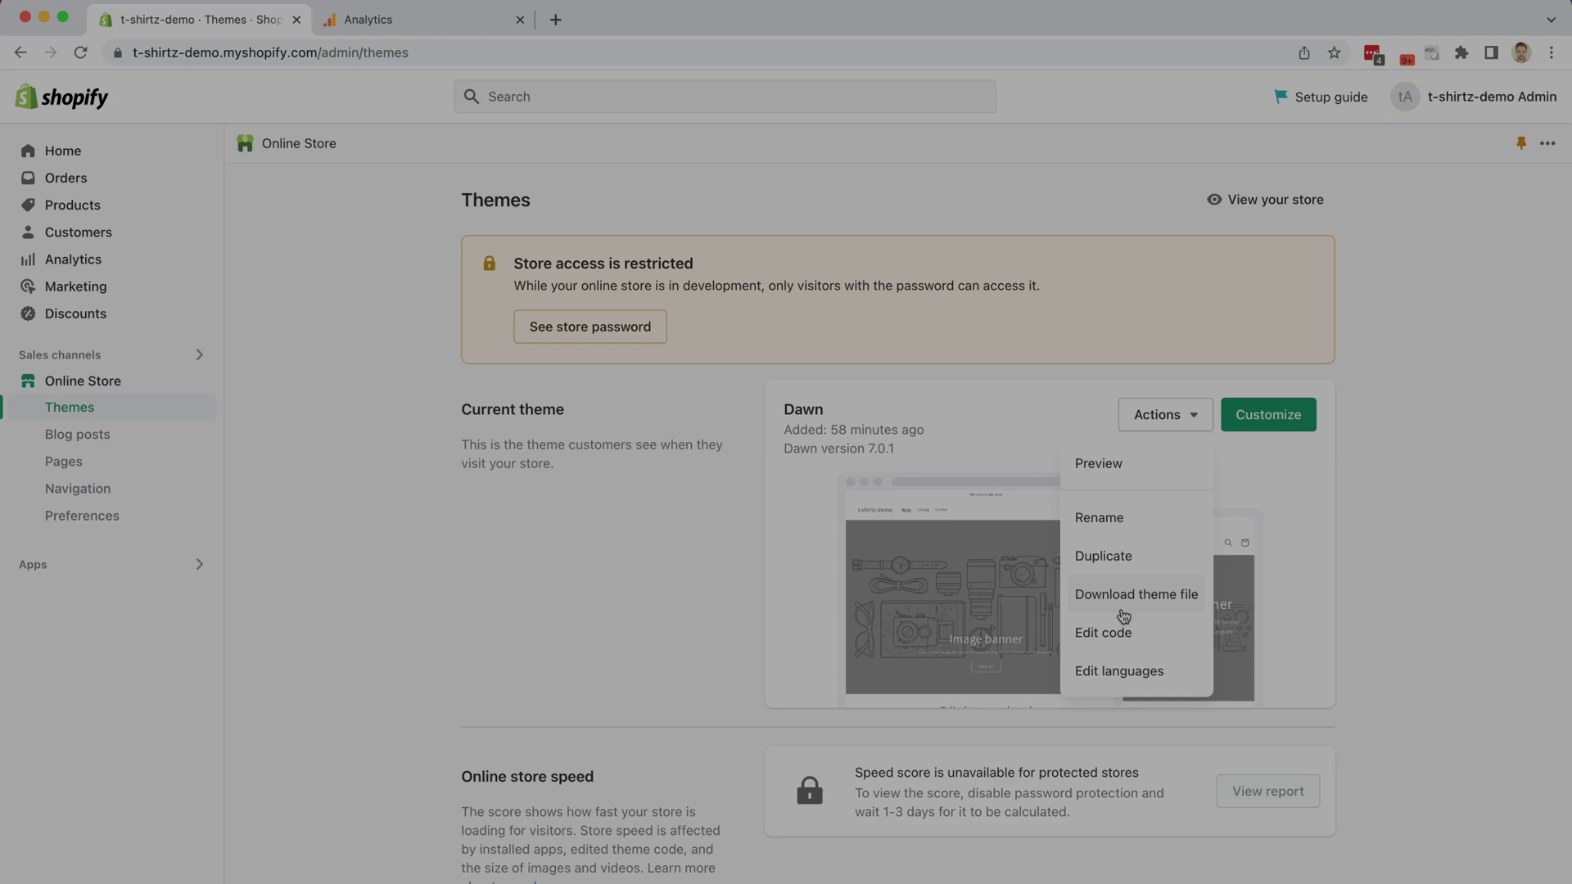
click(1120, 634)
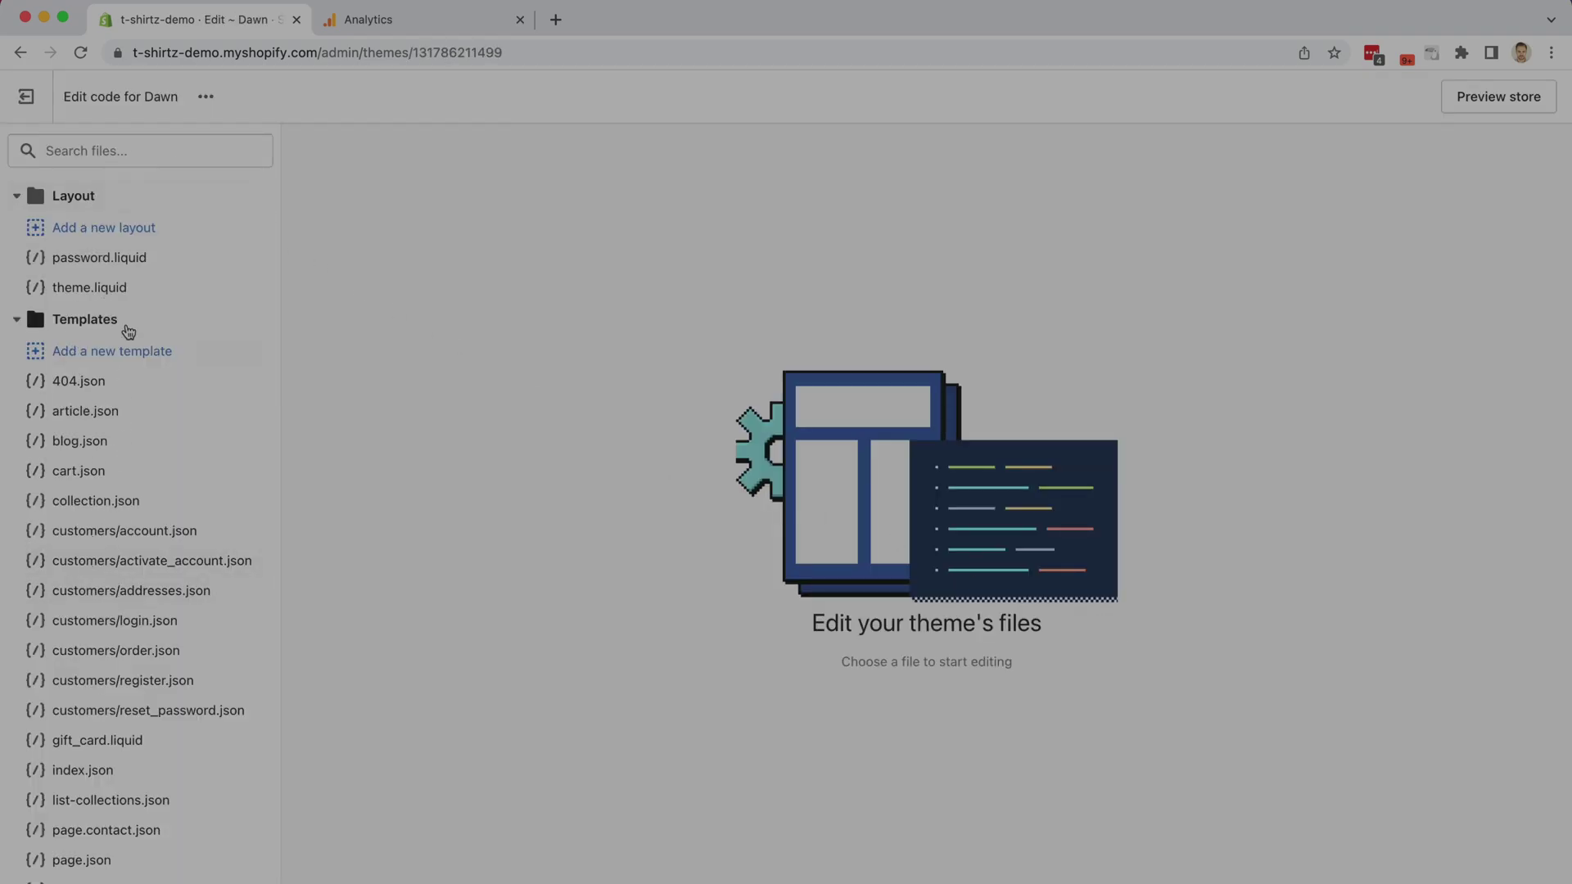
click(90, 288)
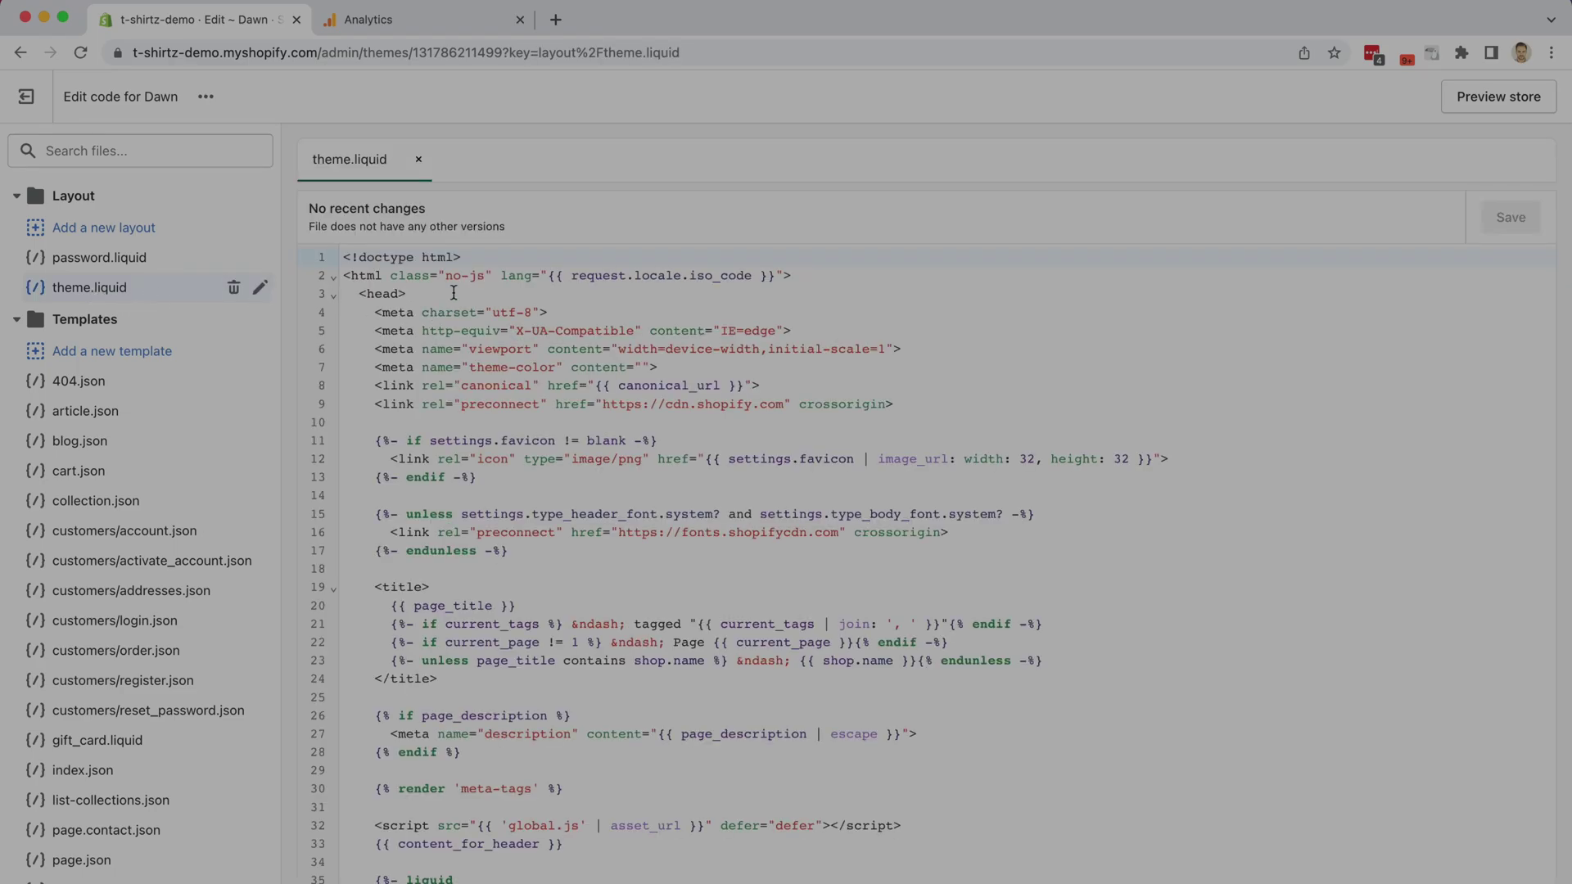
- Paste the G-LTMNZ7FV04 Google tag snippet right after <head> and save theme.liquid
drag(407, 294, 356, 294)
click(427, 295)
key(Return)
key(Return)
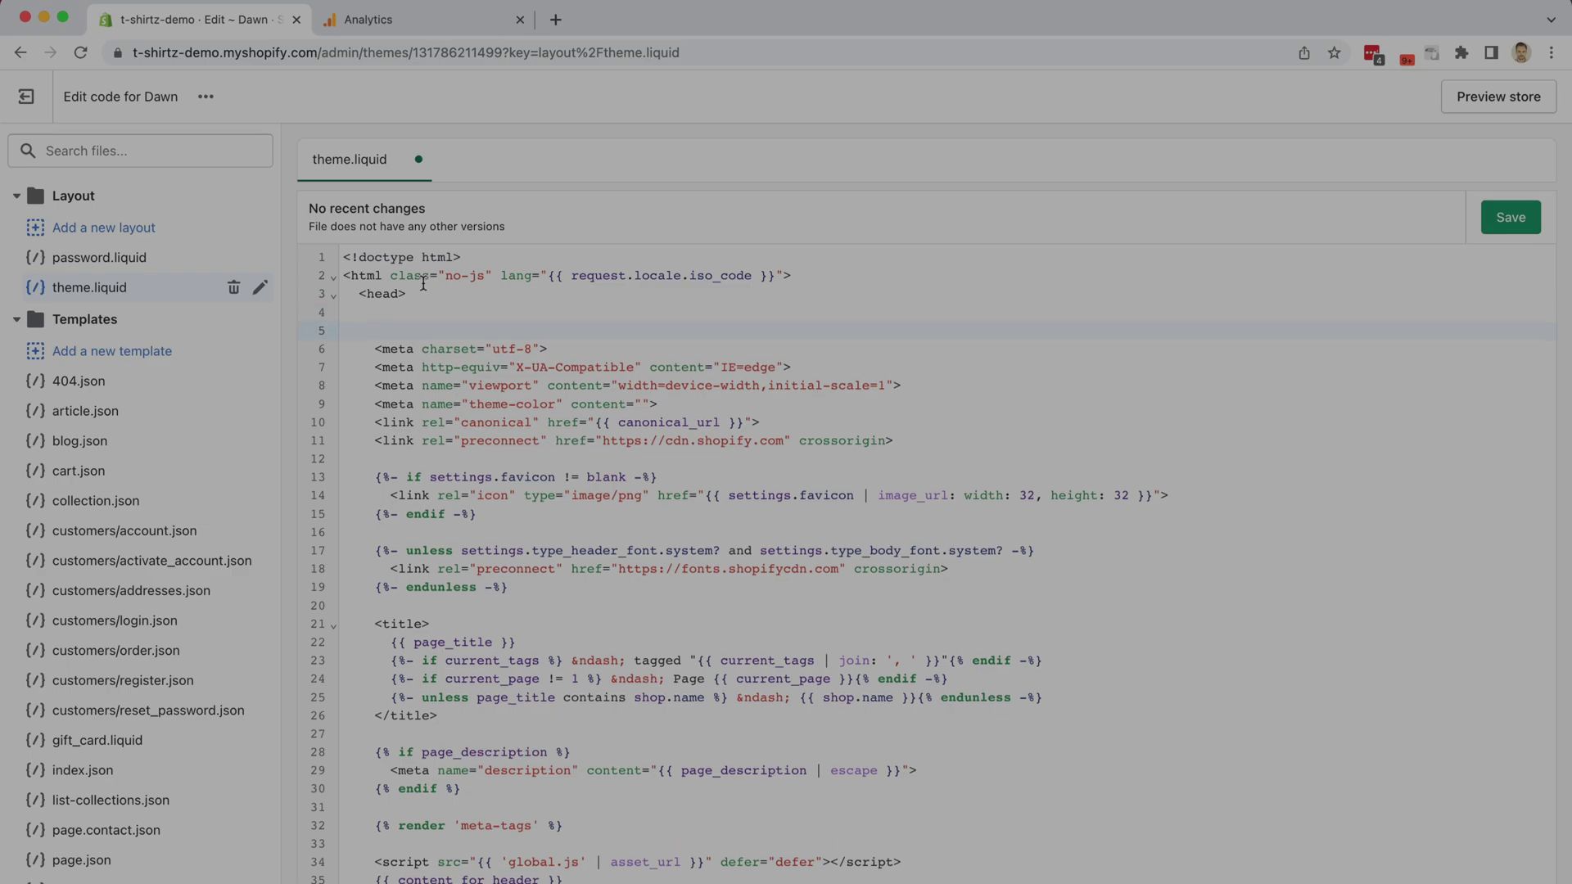
click(411, 314)
text(<!-- Google tag (gtag.js) --> <script async src="https://www.googletagmanager.com/gtag/js?id=G-LTMNZ7FV04"></script> <script>   window.dataLayer = window.dataLayer || [];   function gtag(){dataLayer.push(arguments);}   gtag('js', new Date());    gtag('config', 'G-LTMNZ7FV04'); </script>)
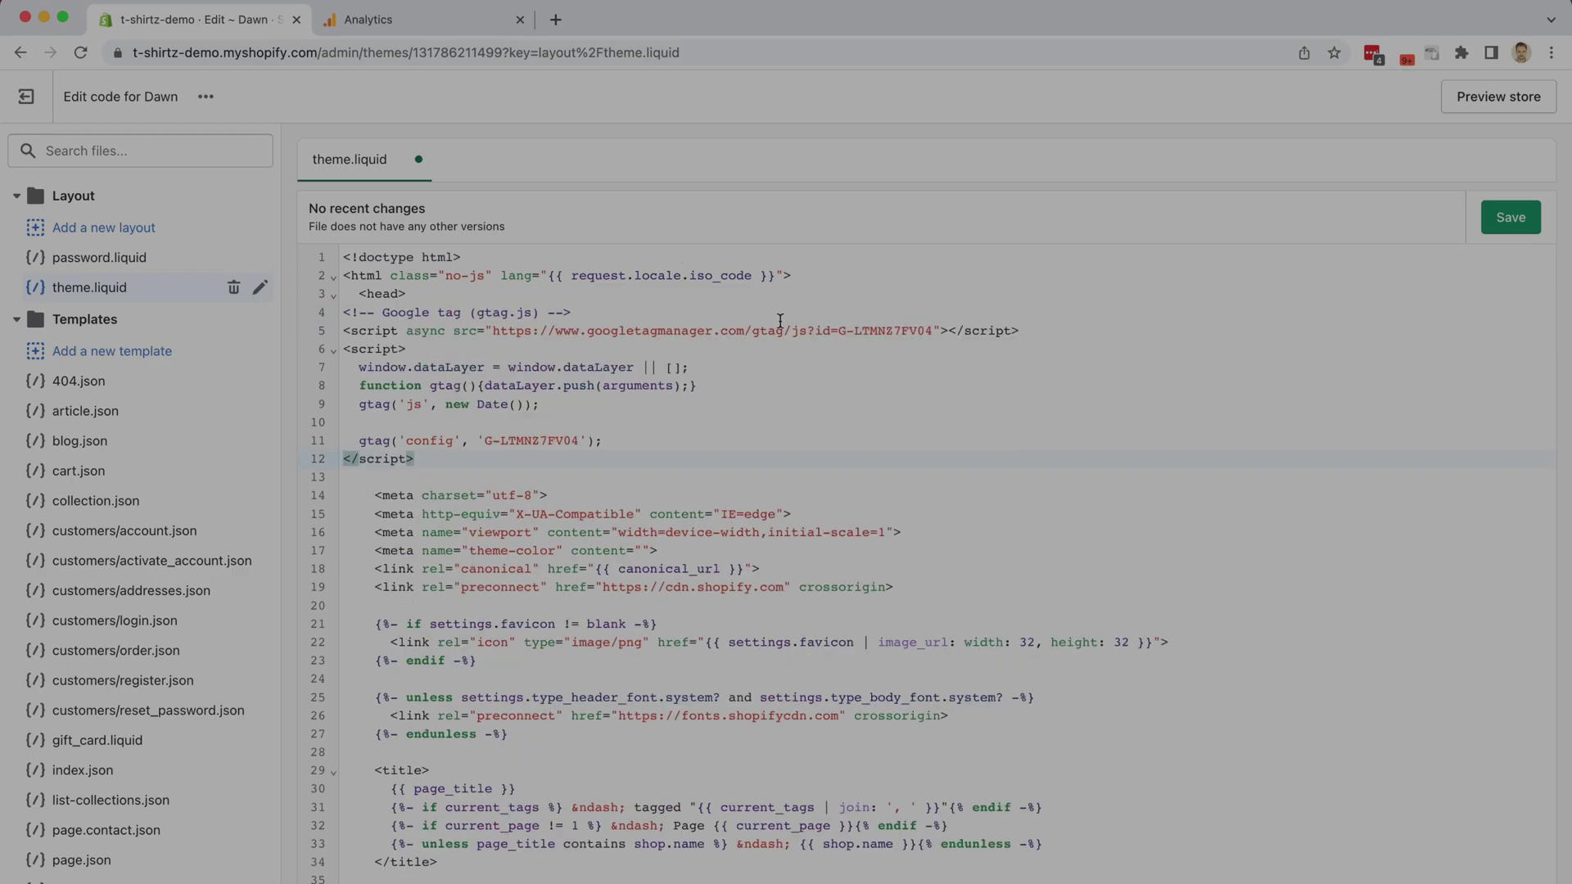
click(1524, 229)
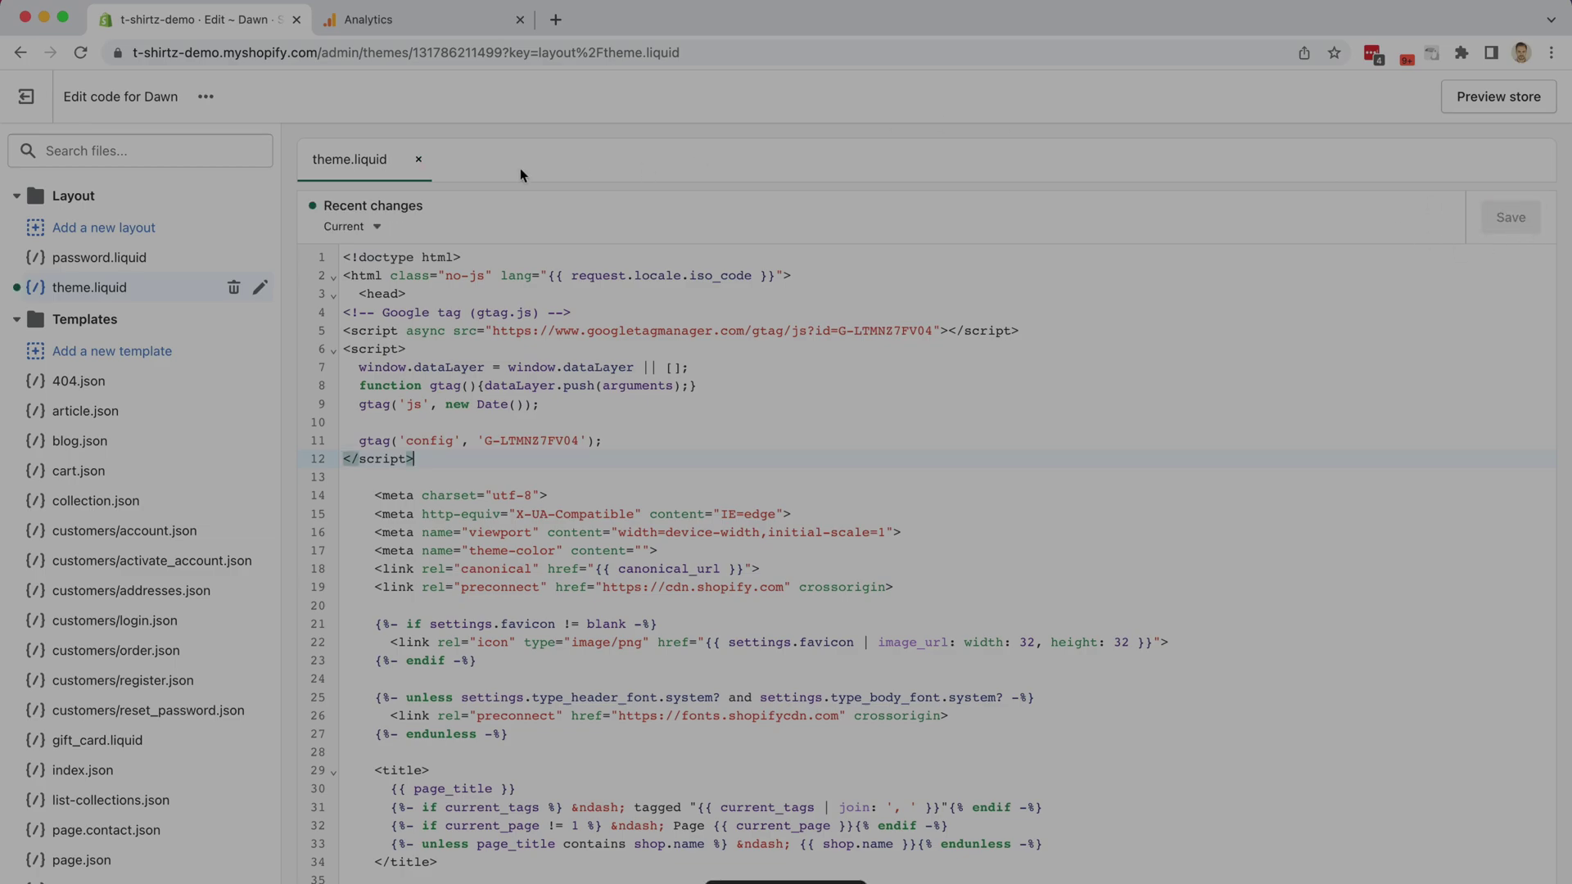
- Exit the code editor, open the t-shirtz-demo storefront in a new tab, and return to Analytics
click(25, 100)
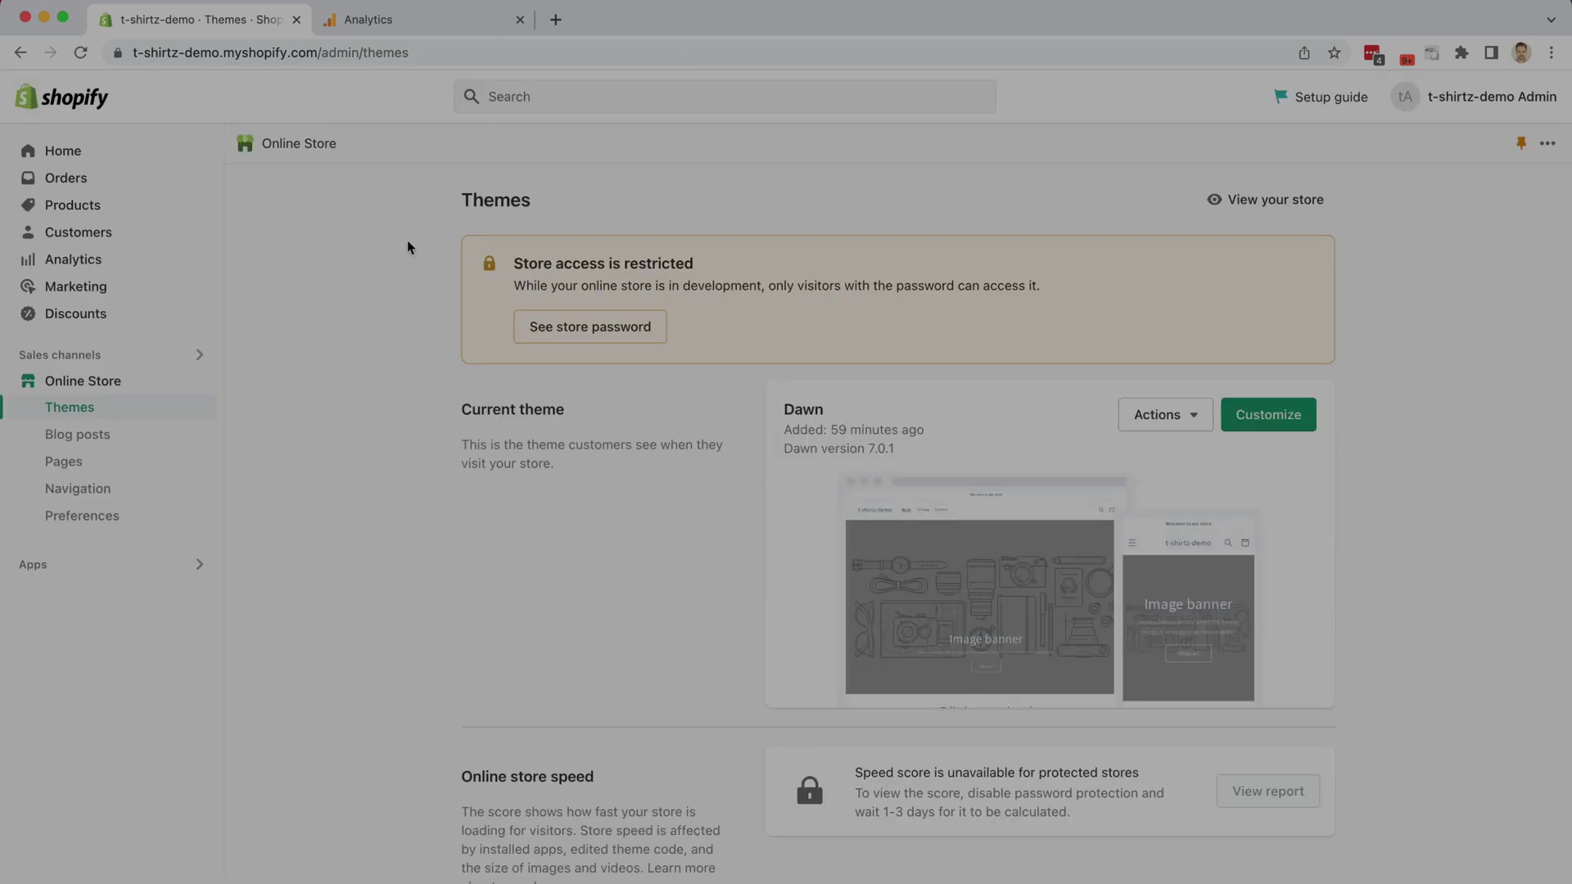
click(1241, 202)
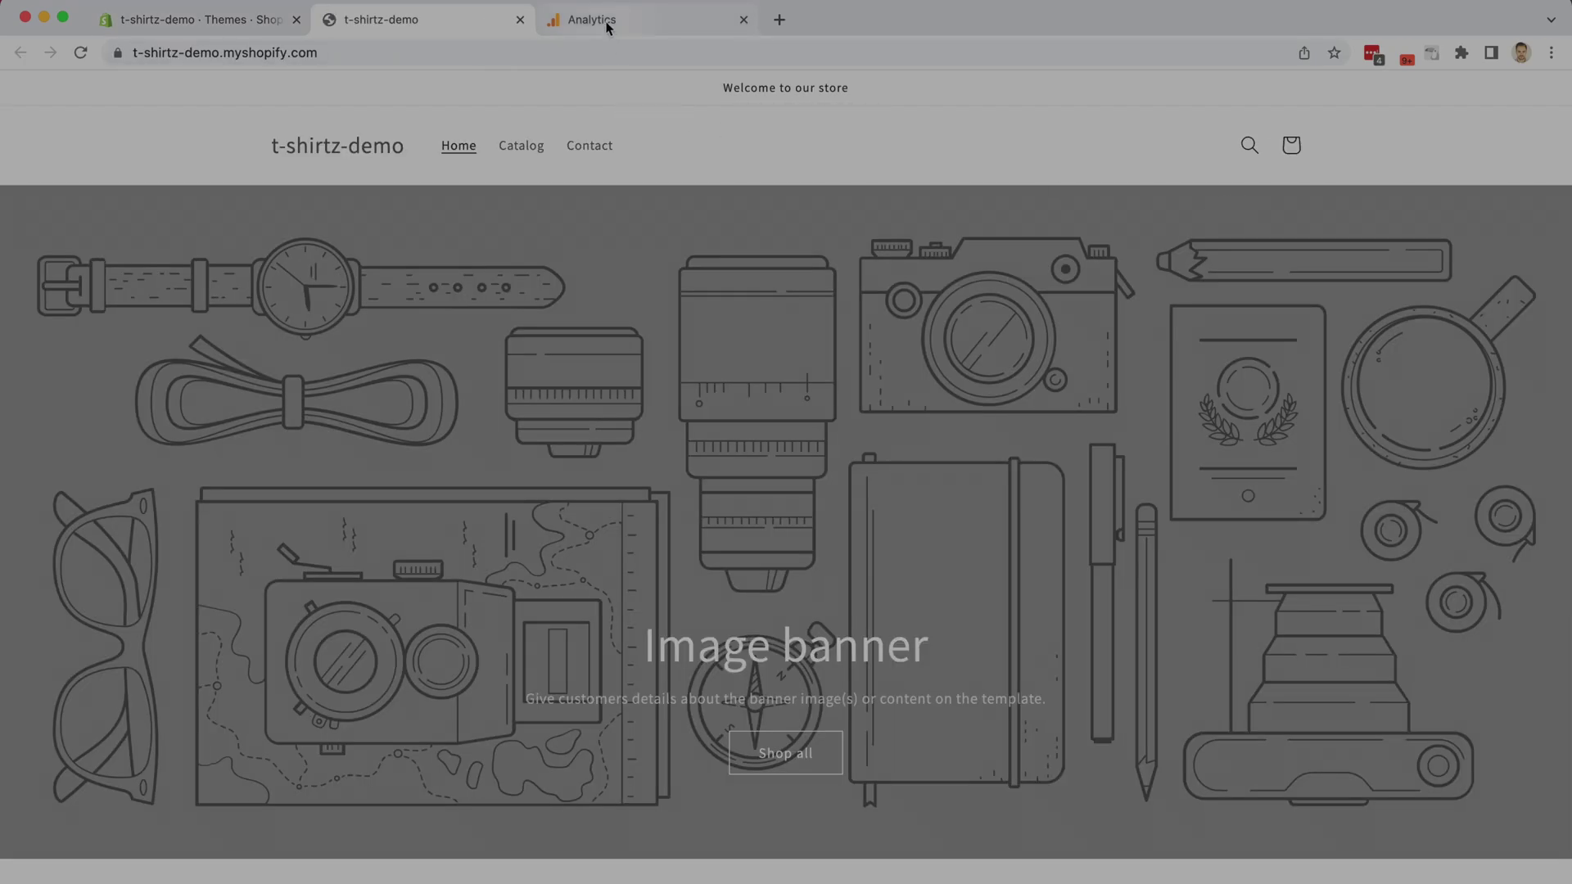
click(604, 21)
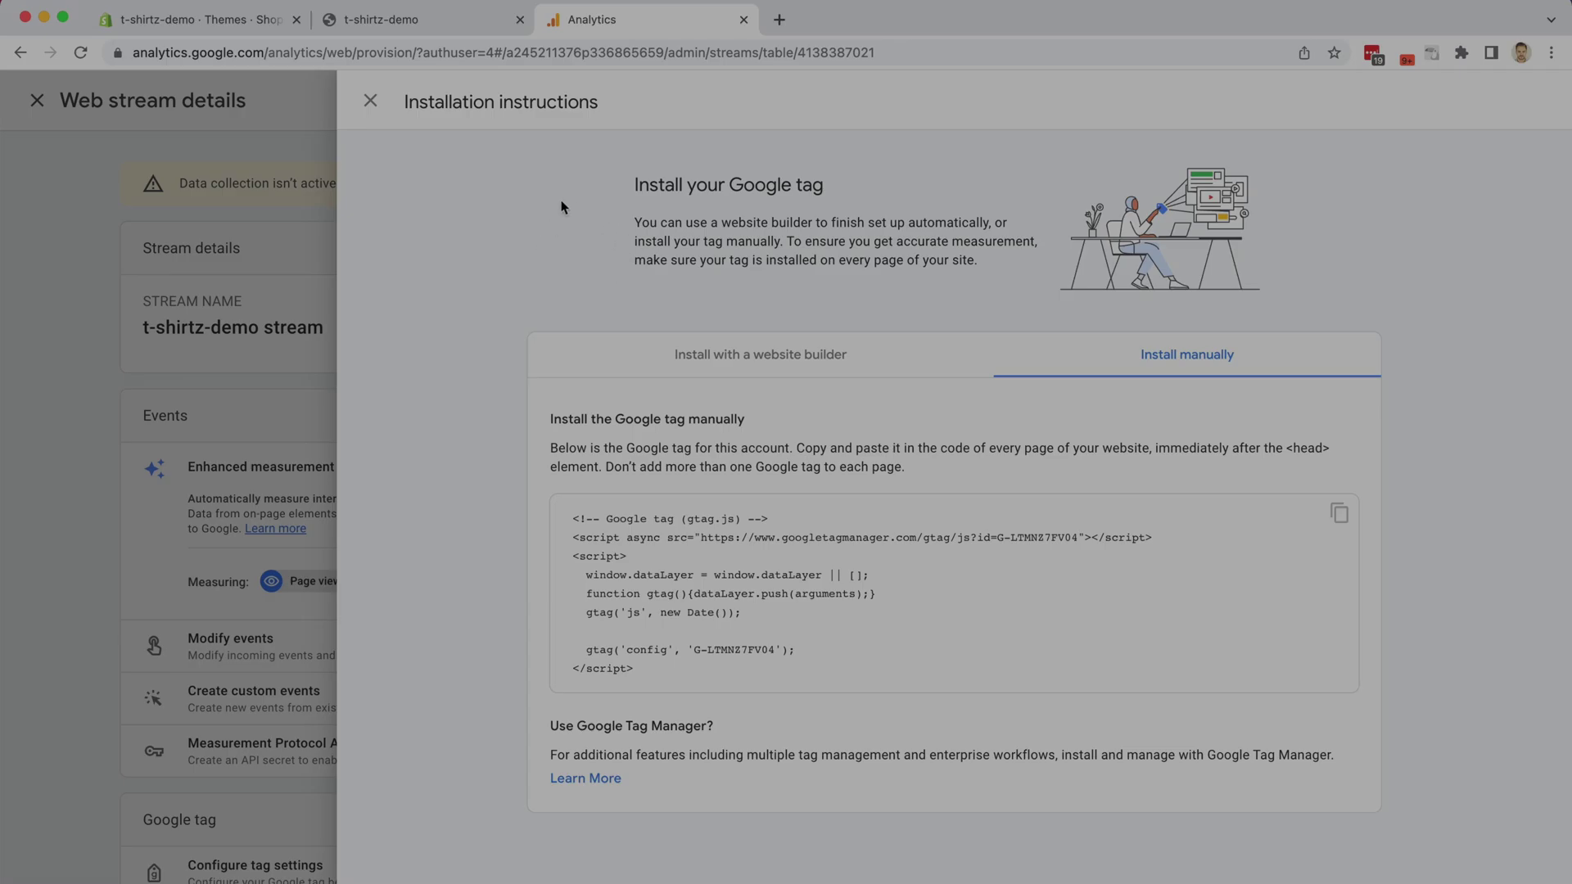
- Close the tag instructions and web stream details panels and go to Analytics Home
click(370, 99)
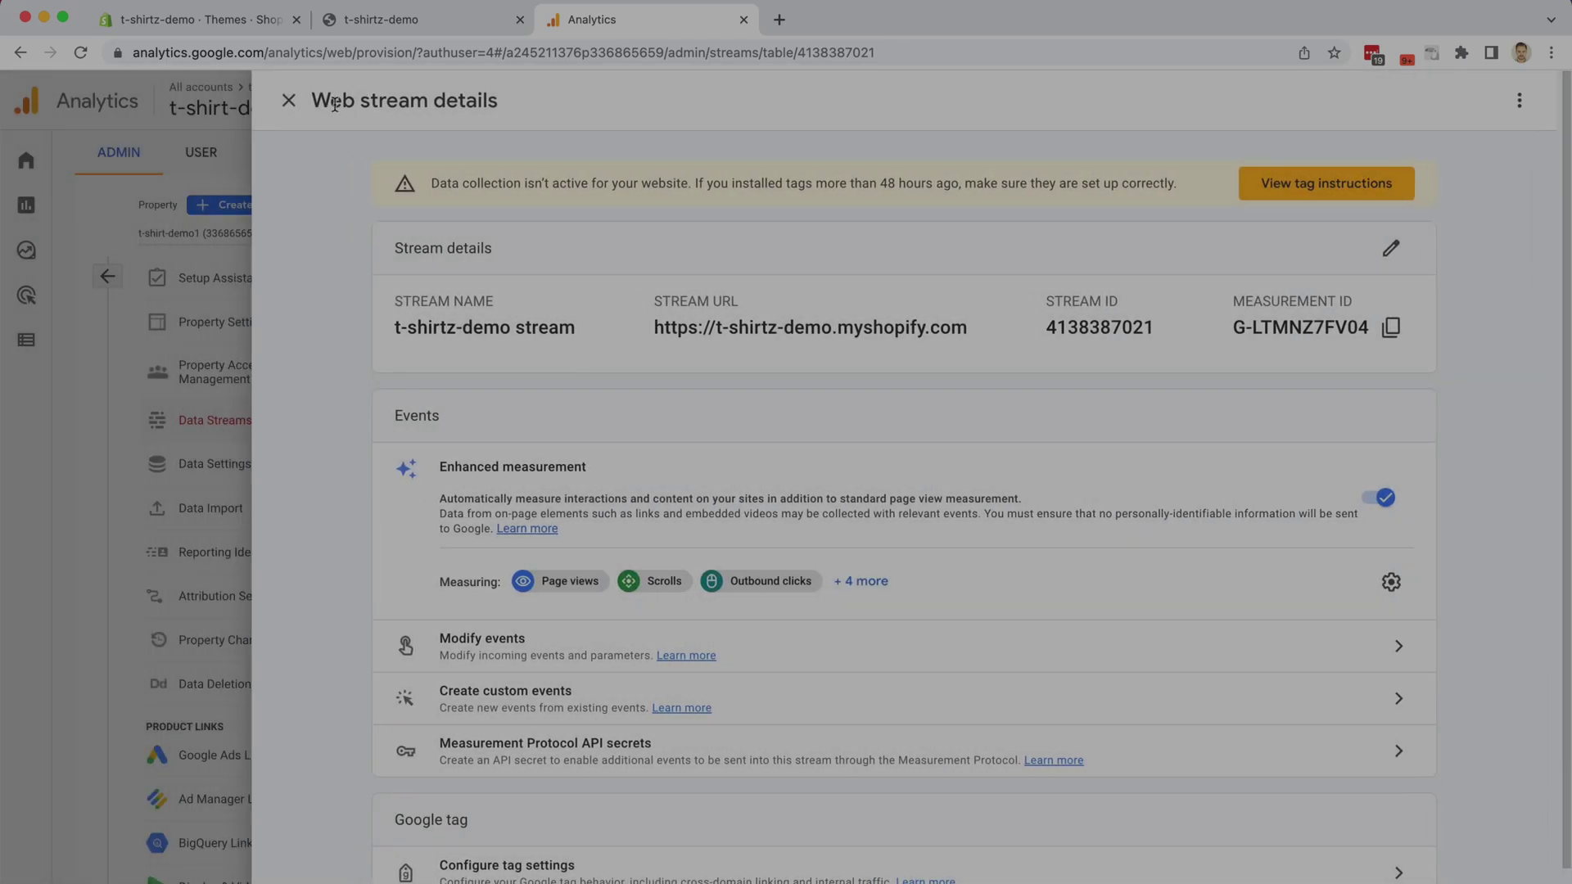
click(290, 101)
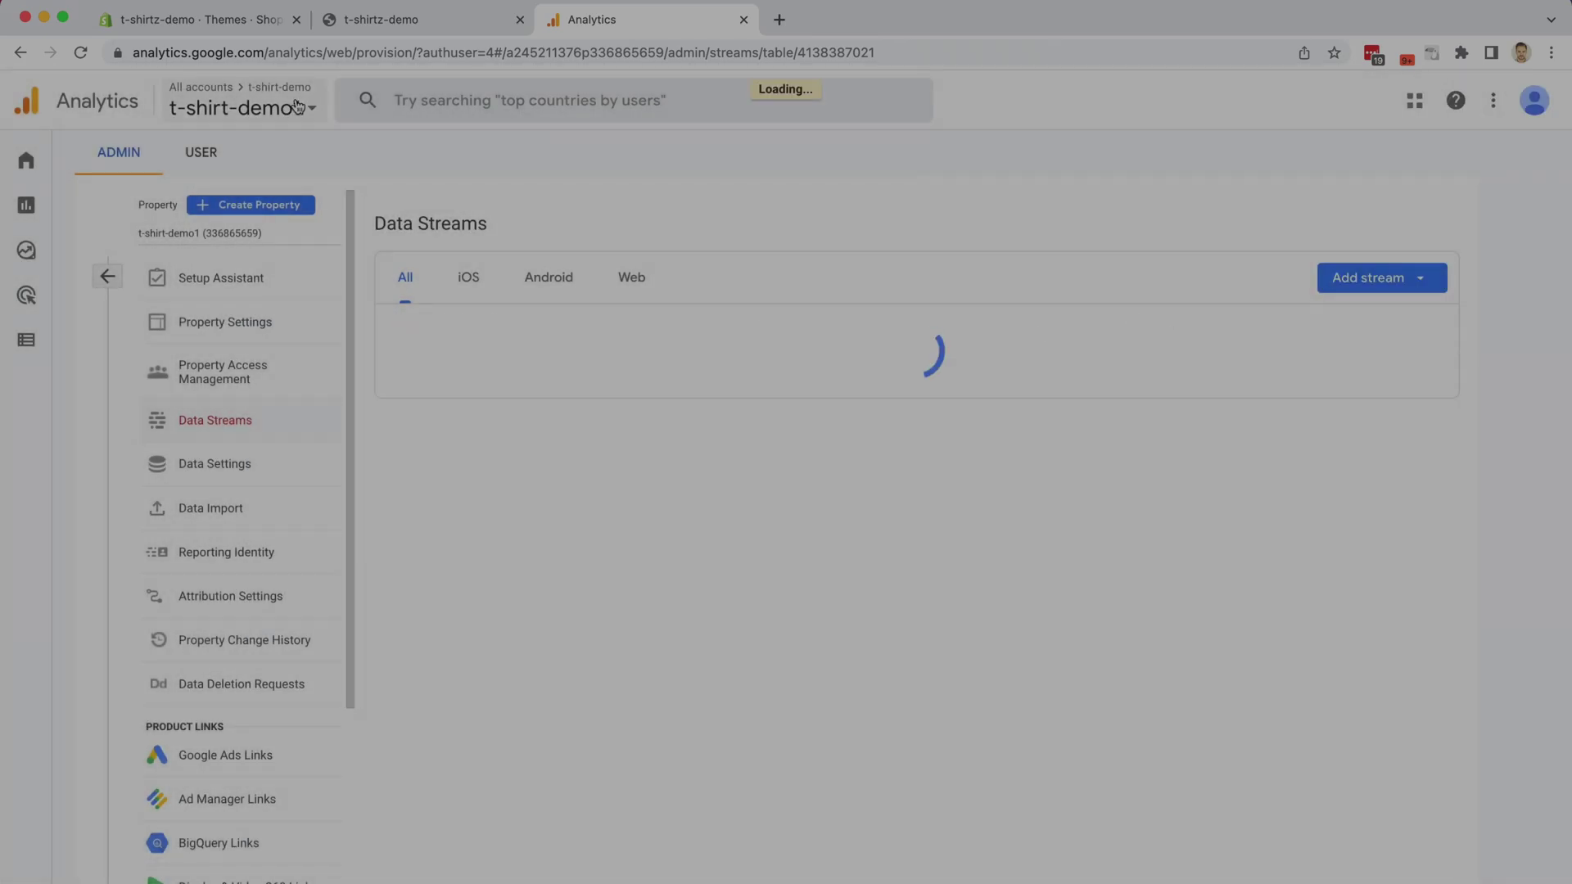
click(26, 160)
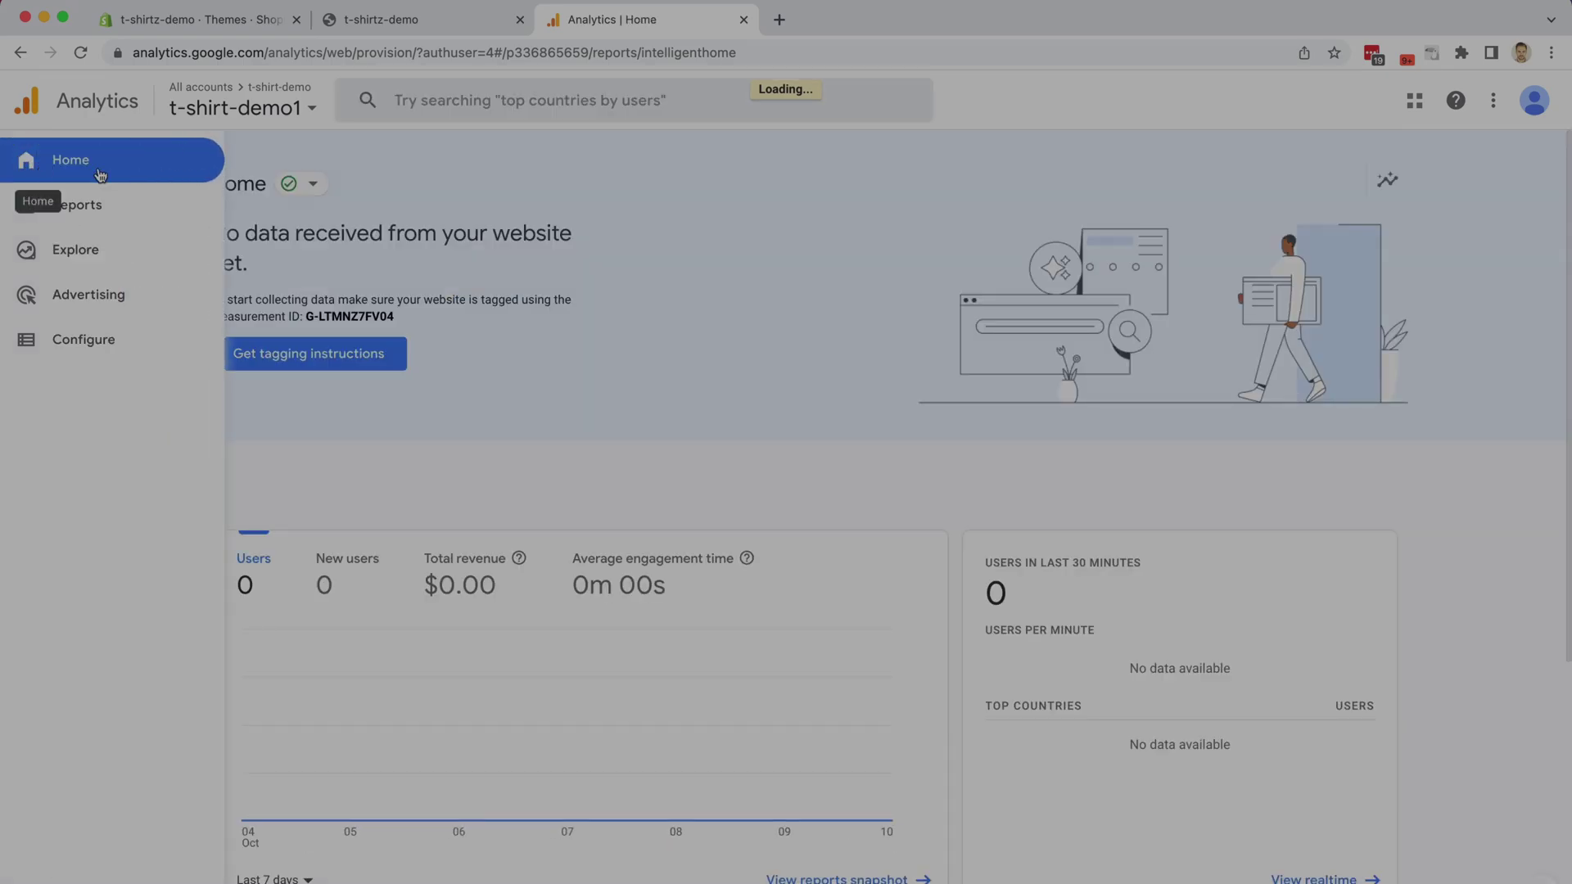
- Check that data collection is active and realtime shows 1 user in the last 30 minutes
triple_click(400, 264)
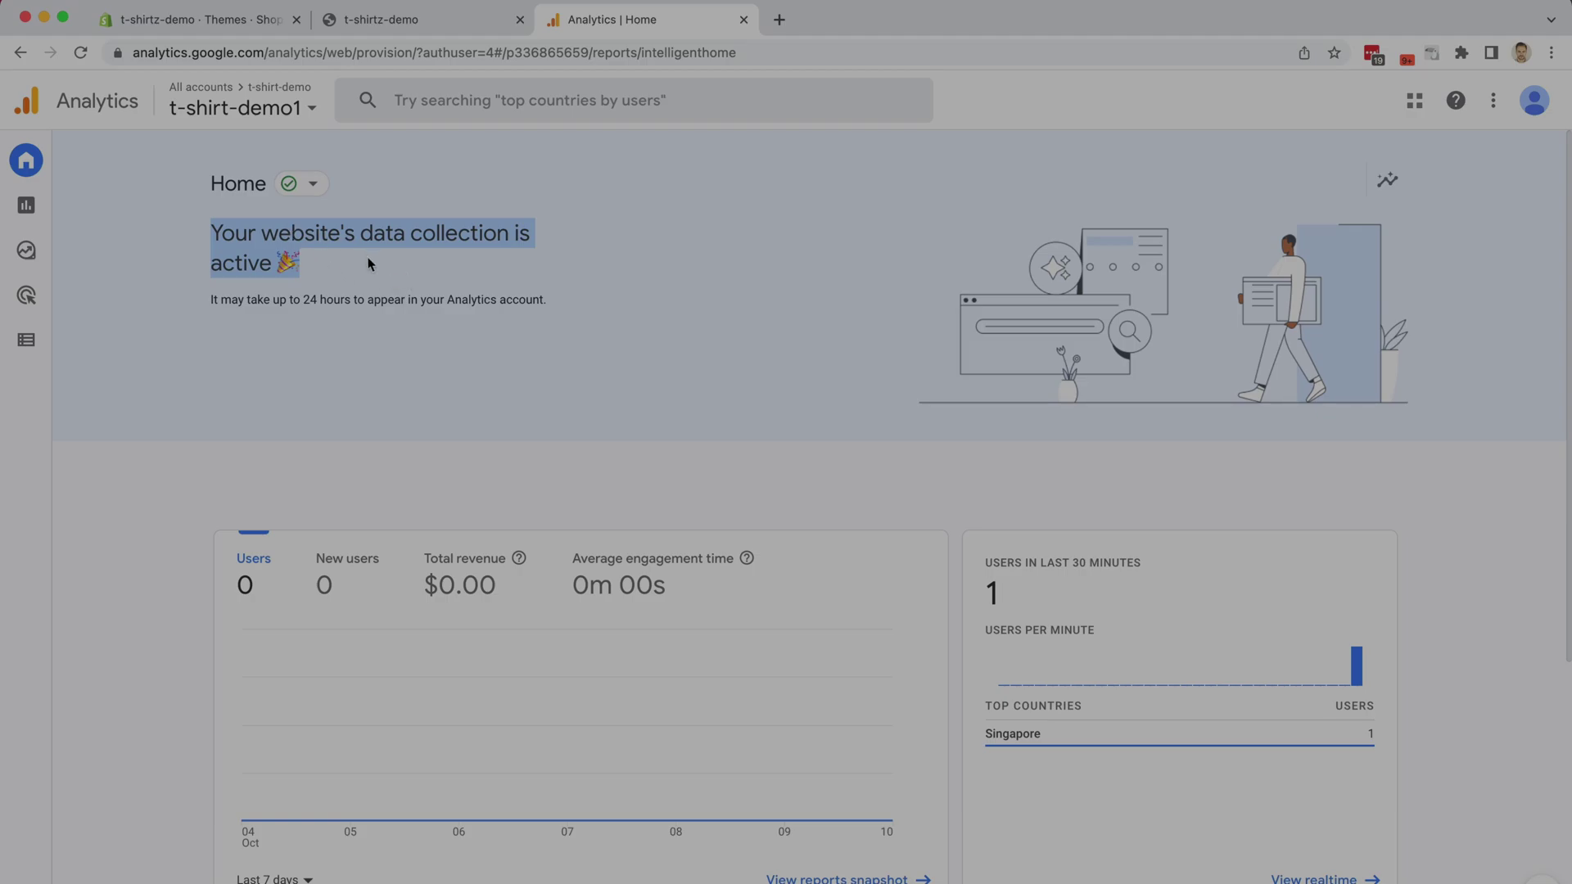
click(1017, 559)
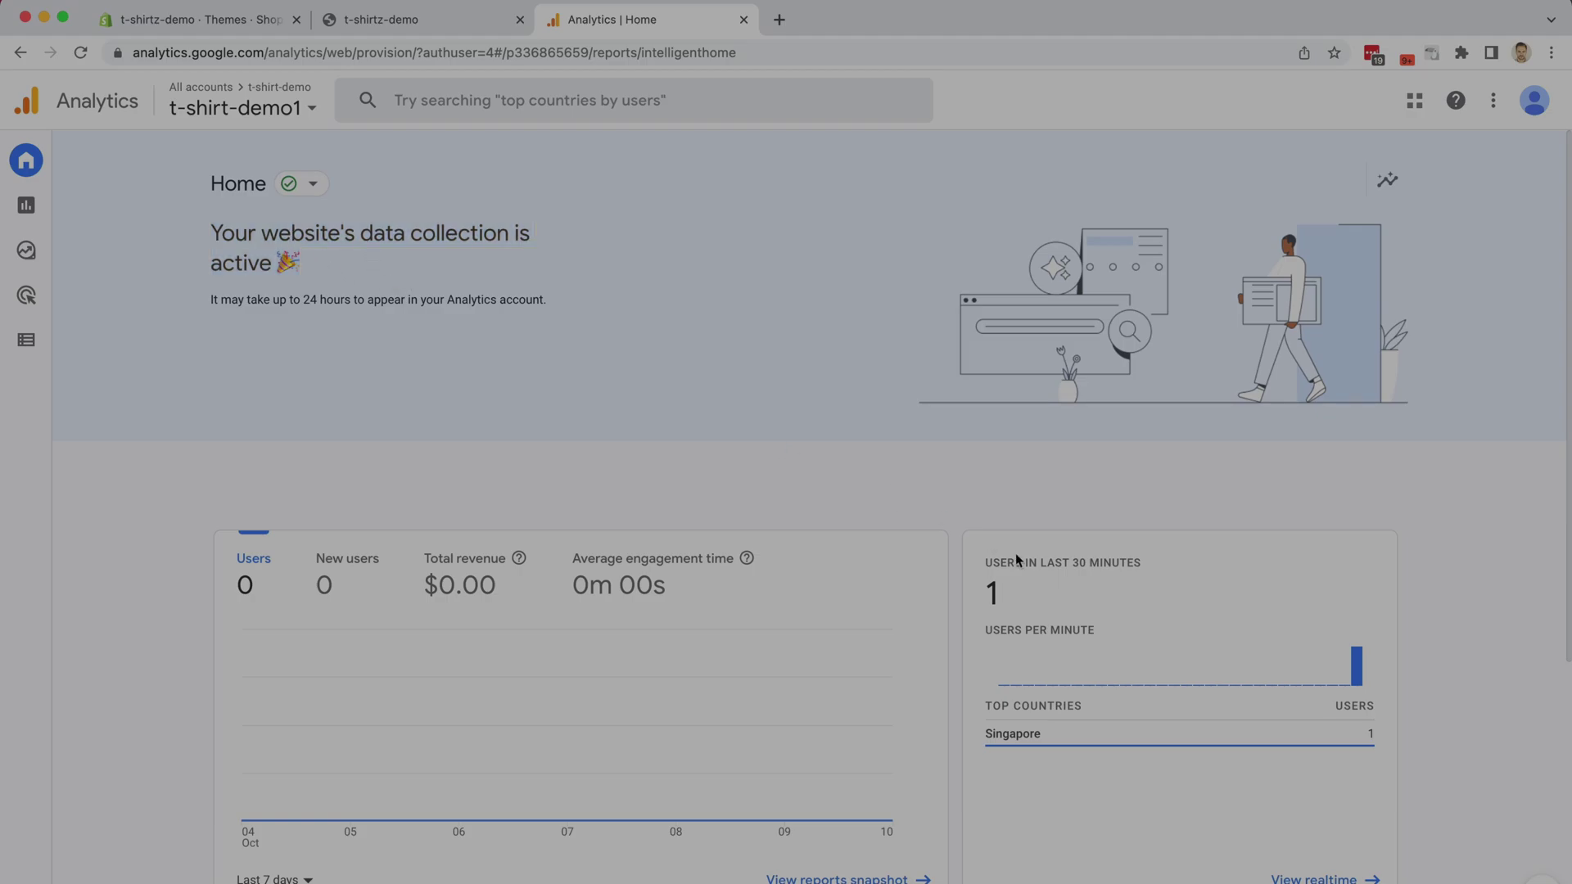
mouse_move(996, 558)
mouse_down()
mouse_move(1137, 625)
mouse_move(992, 559)
mouse_up()
double_click(994, 588)
mouse_move(1016, 730)
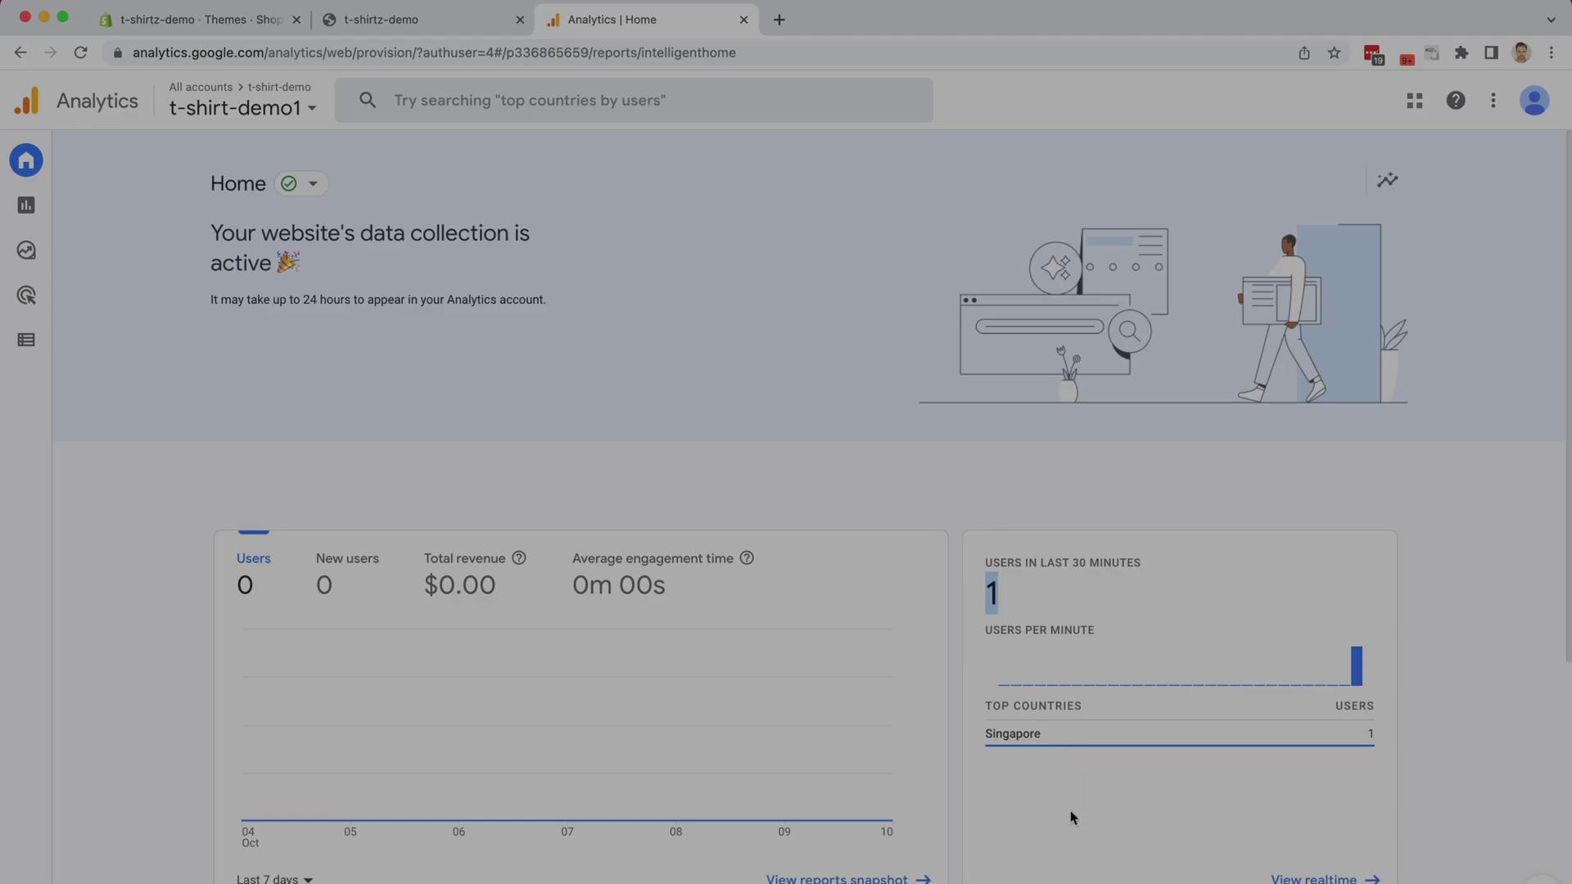